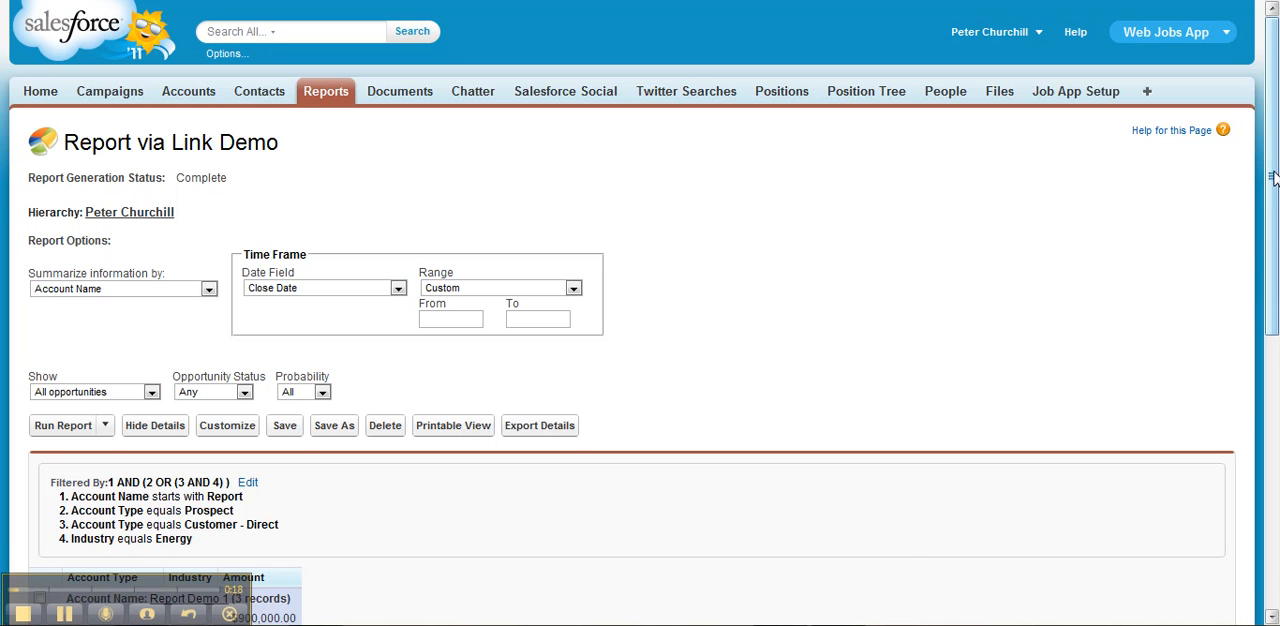
- Open the Report via Link Demo report for customization and remove its filter logic and all of its field filters
drag(1272, 176, 1272, 388)
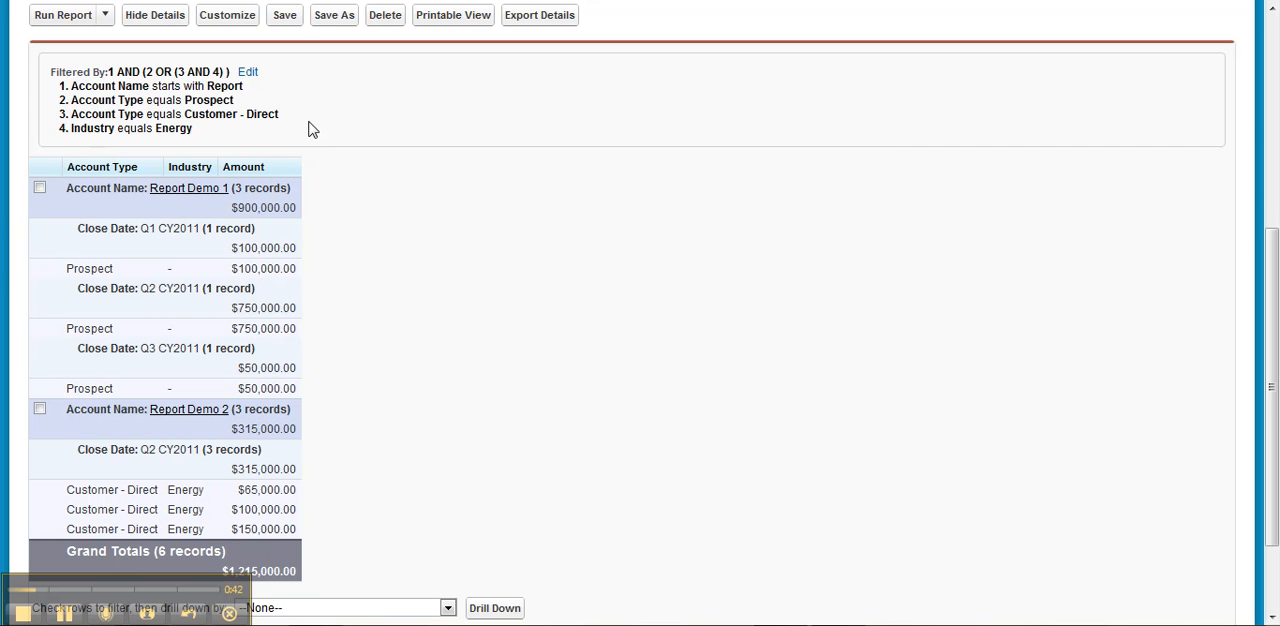
click(237, 17)
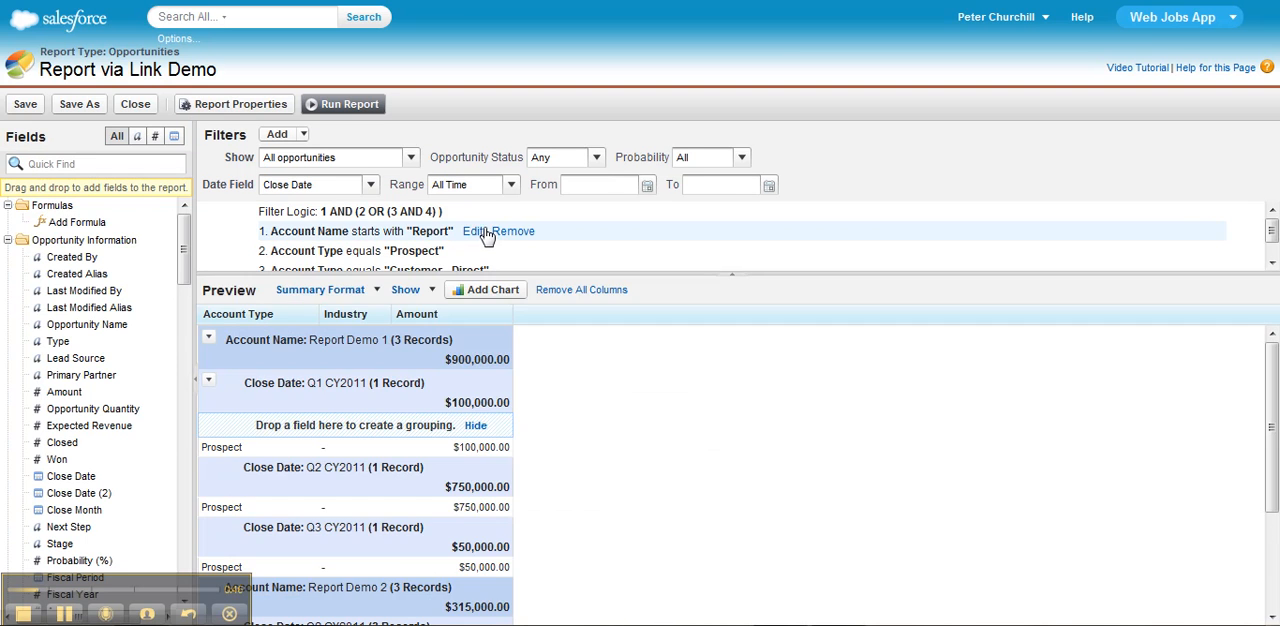
click(510, 232)
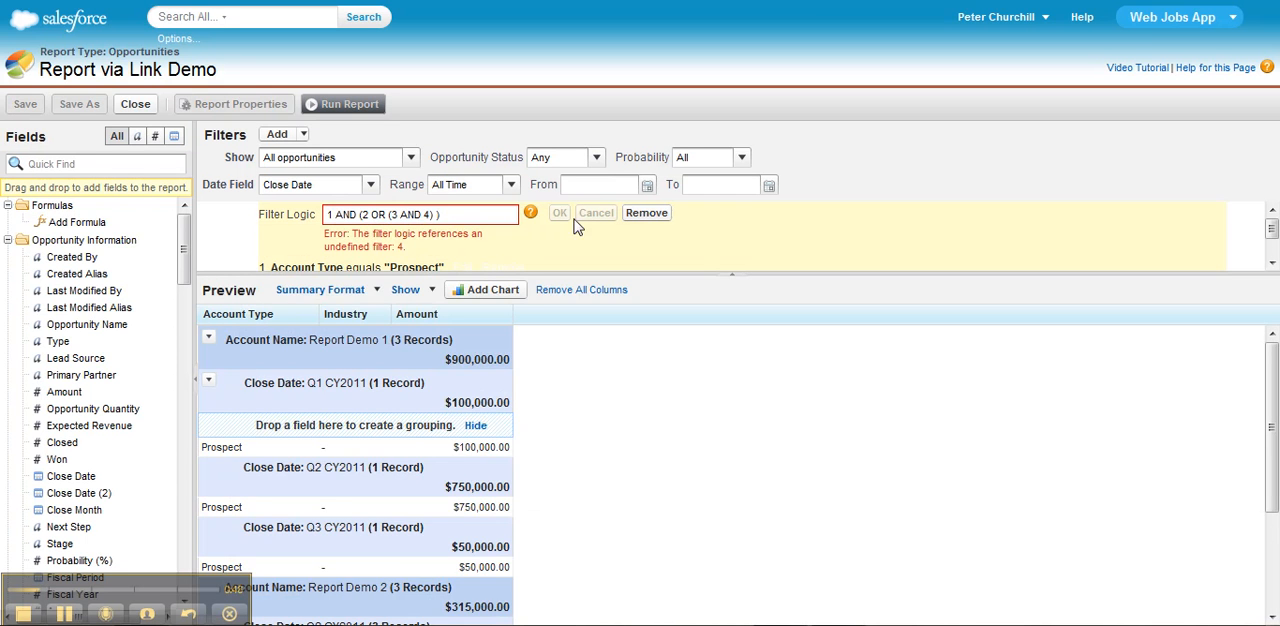
click(642, 214)
click(505, 216)
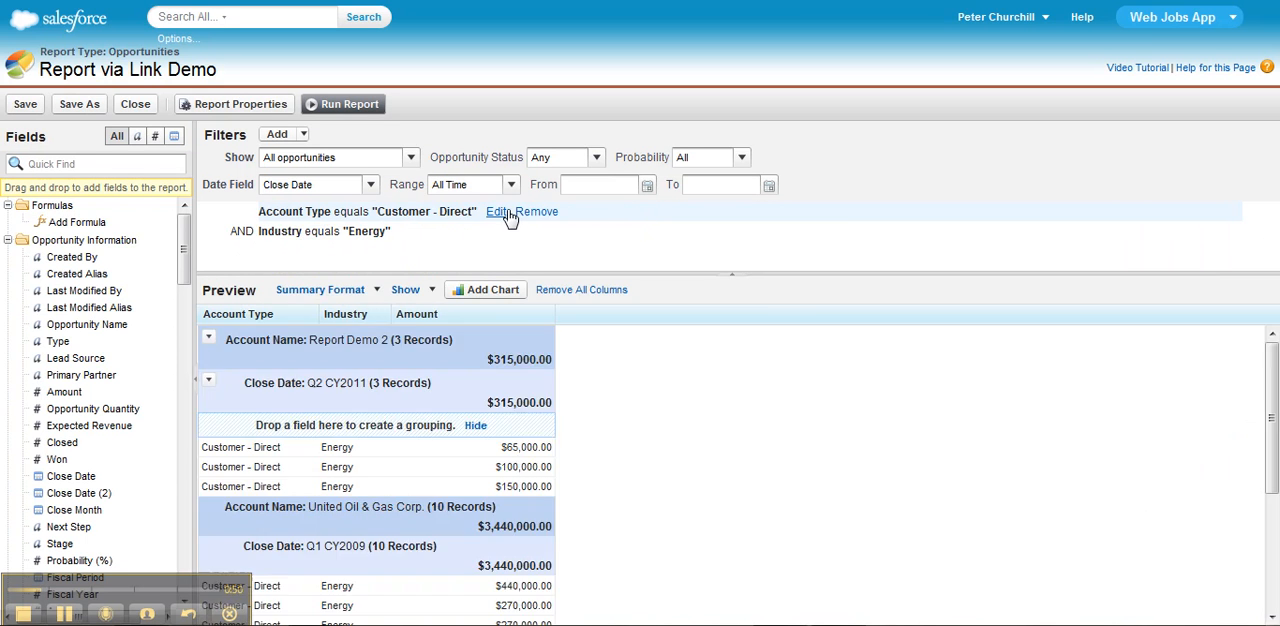
click(534, 212)
click(463, 214)
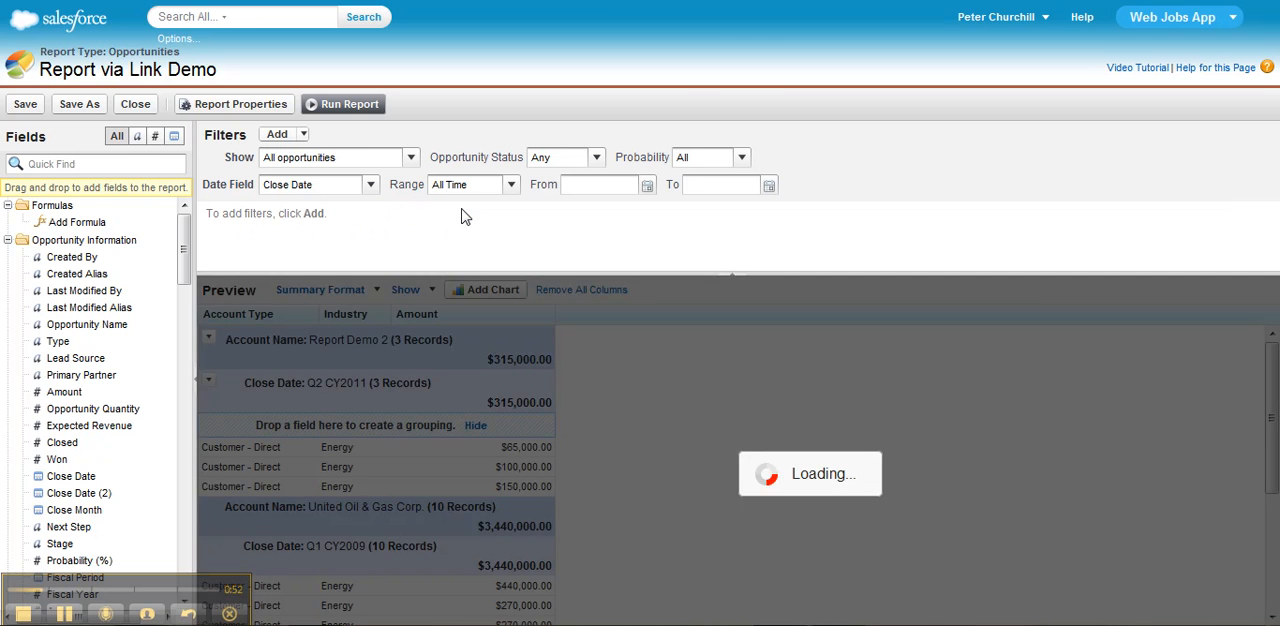
- Add a field filter to the report with Account ID equals and an empty value
click(300, 134)
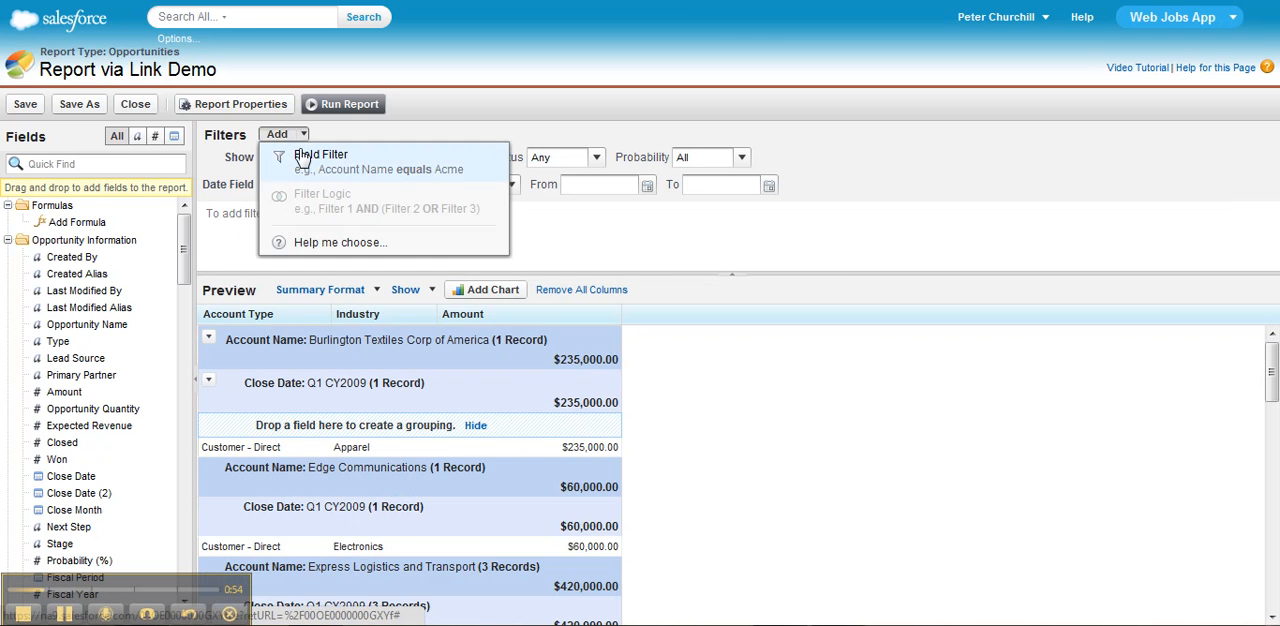
click(303, 158)
text(Account)
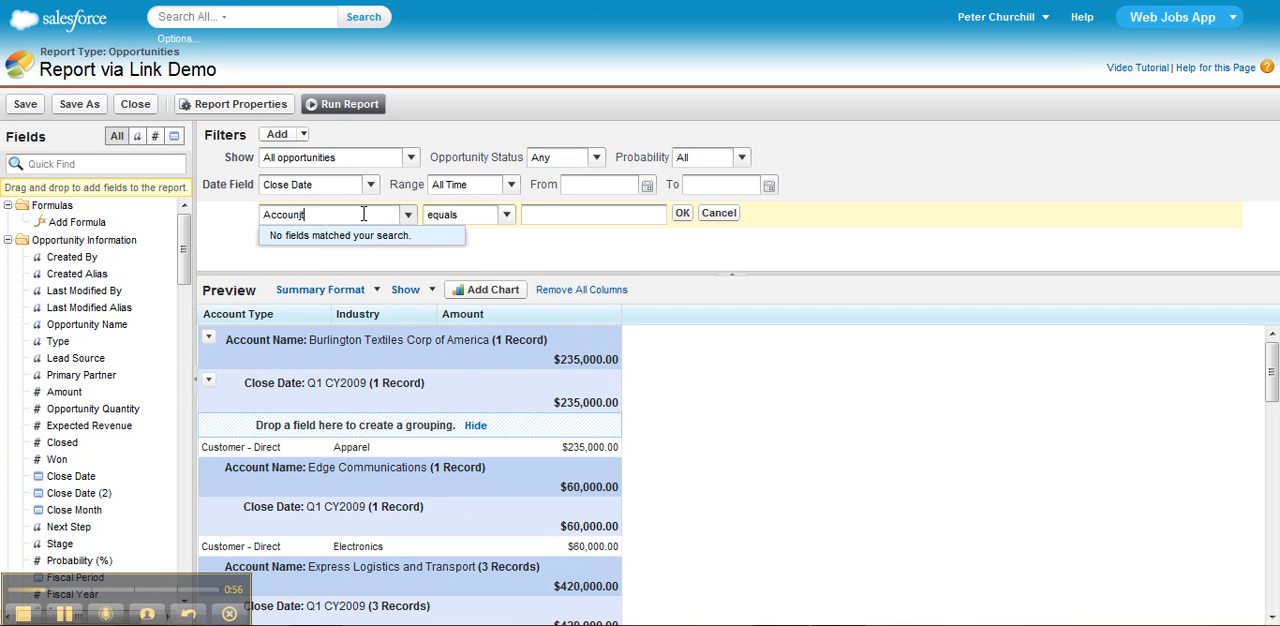
key(BackSpace)
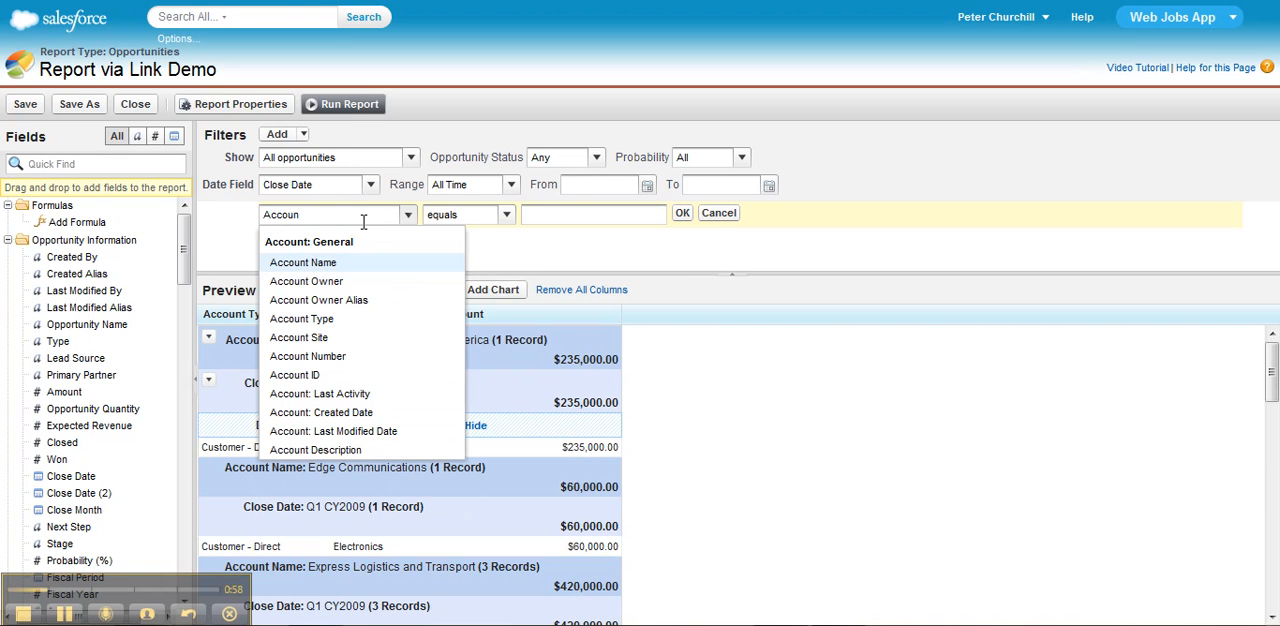
click(316, 376)
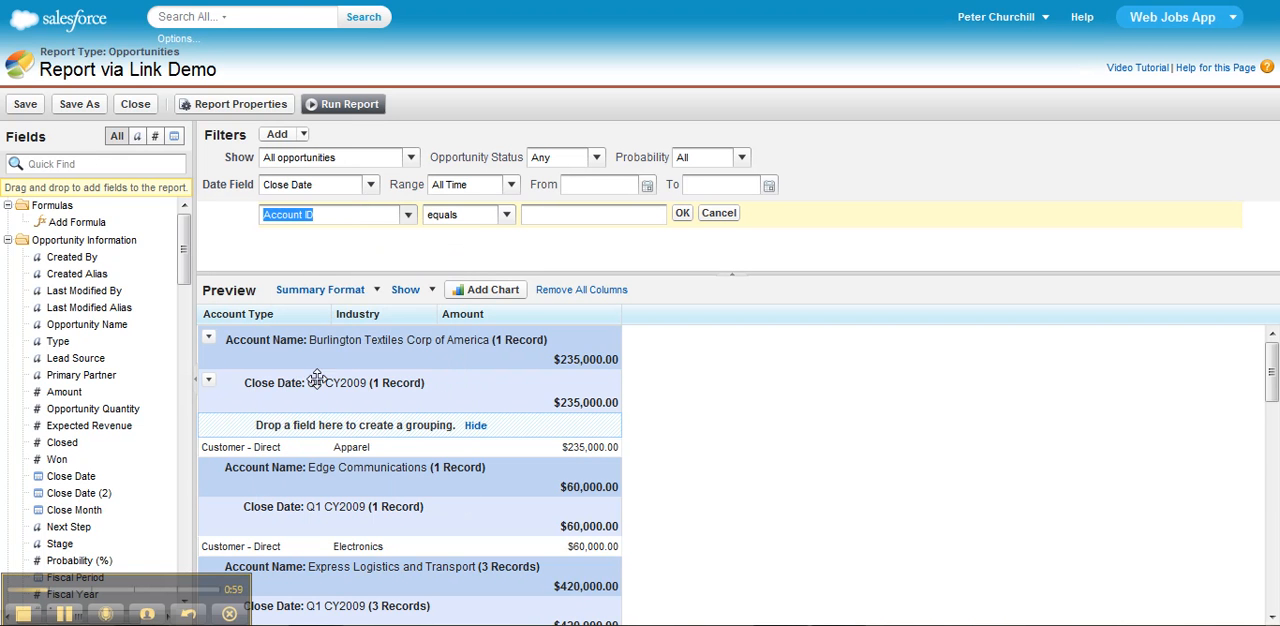
click(554, 217)
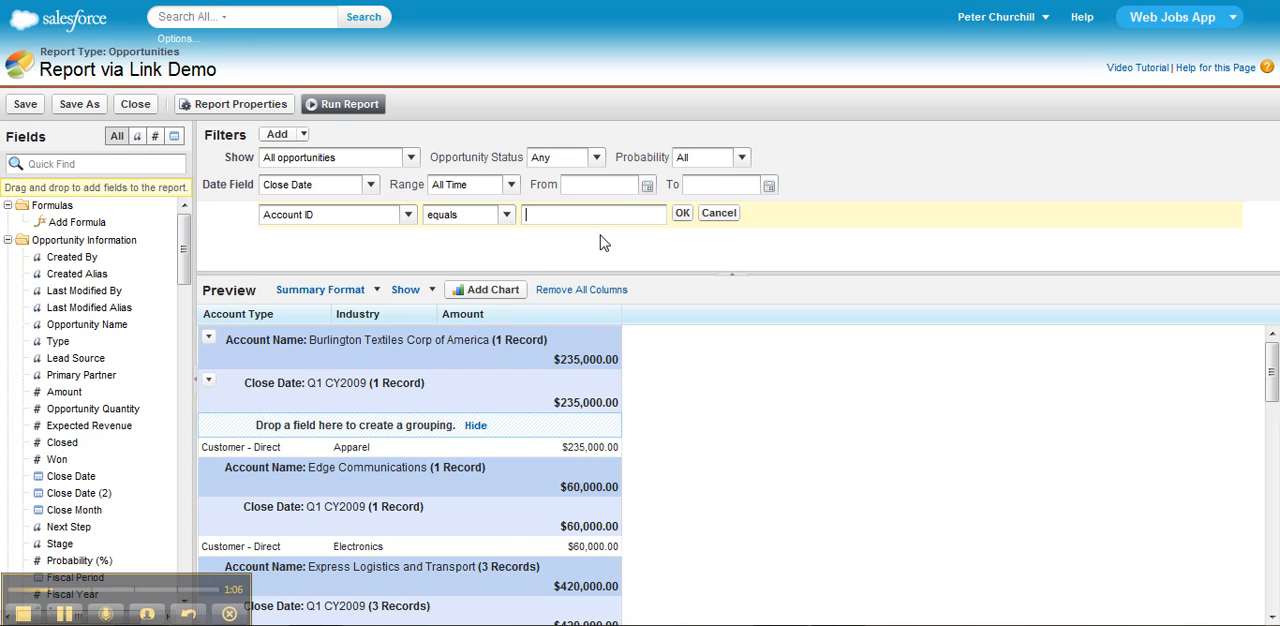
click(681, 215)
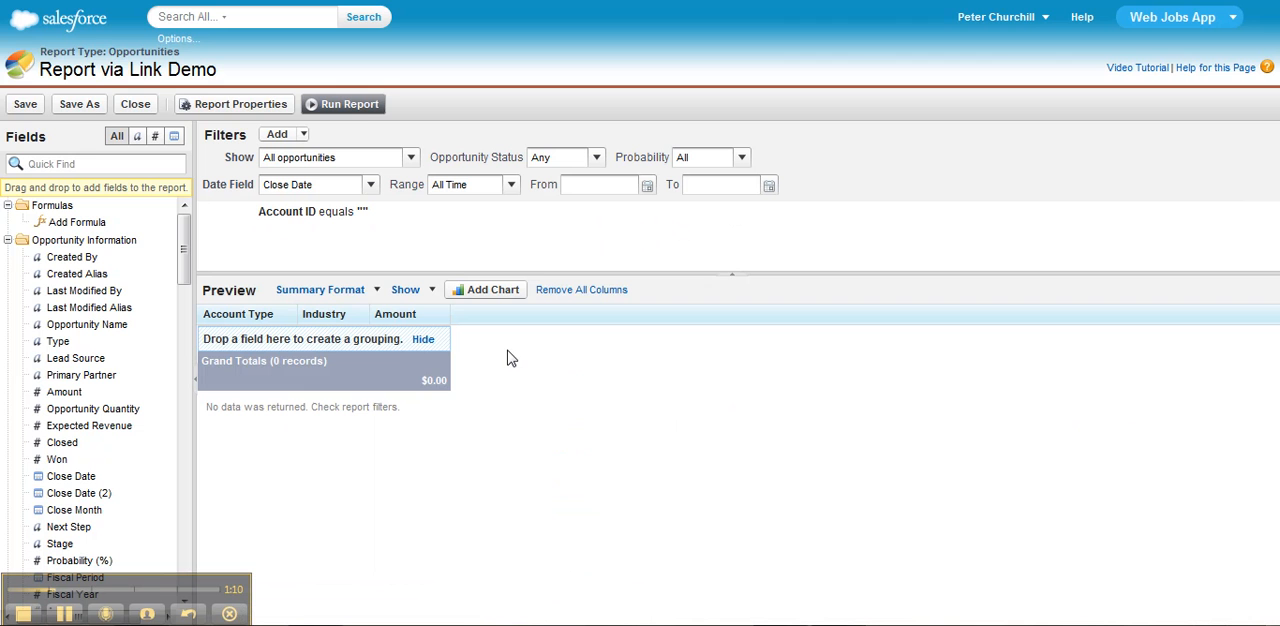
- Run the report and save it as a new report named Report Link 3, returning to the report
click(363, 106)
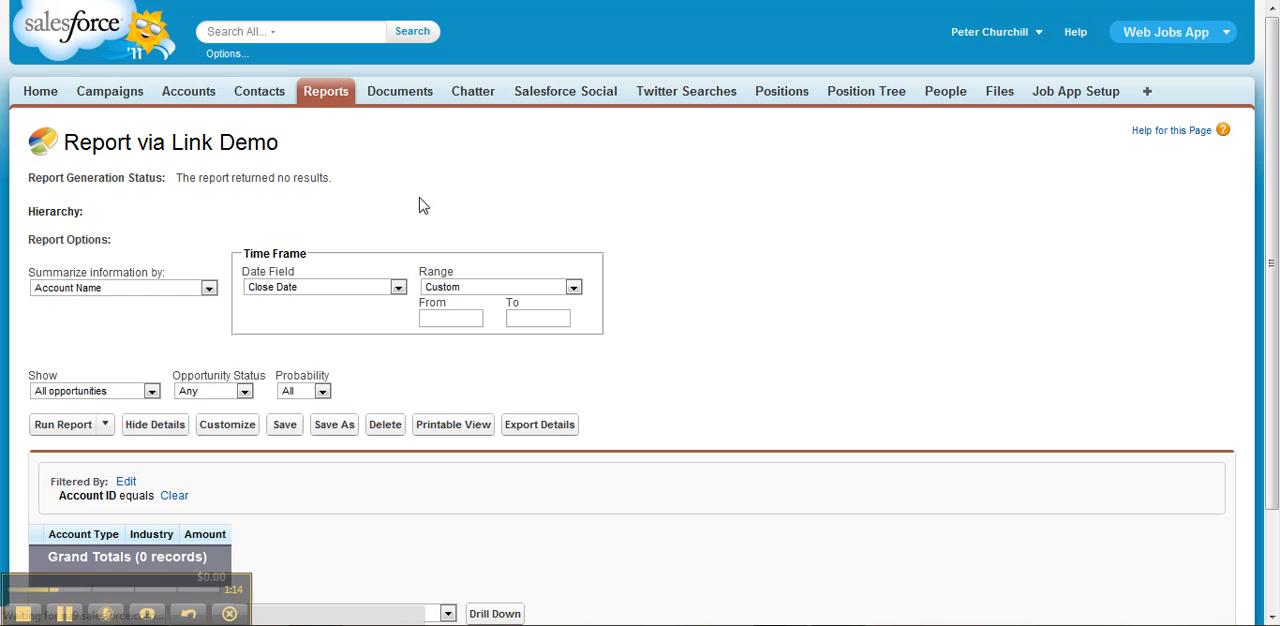
click(344, 428)
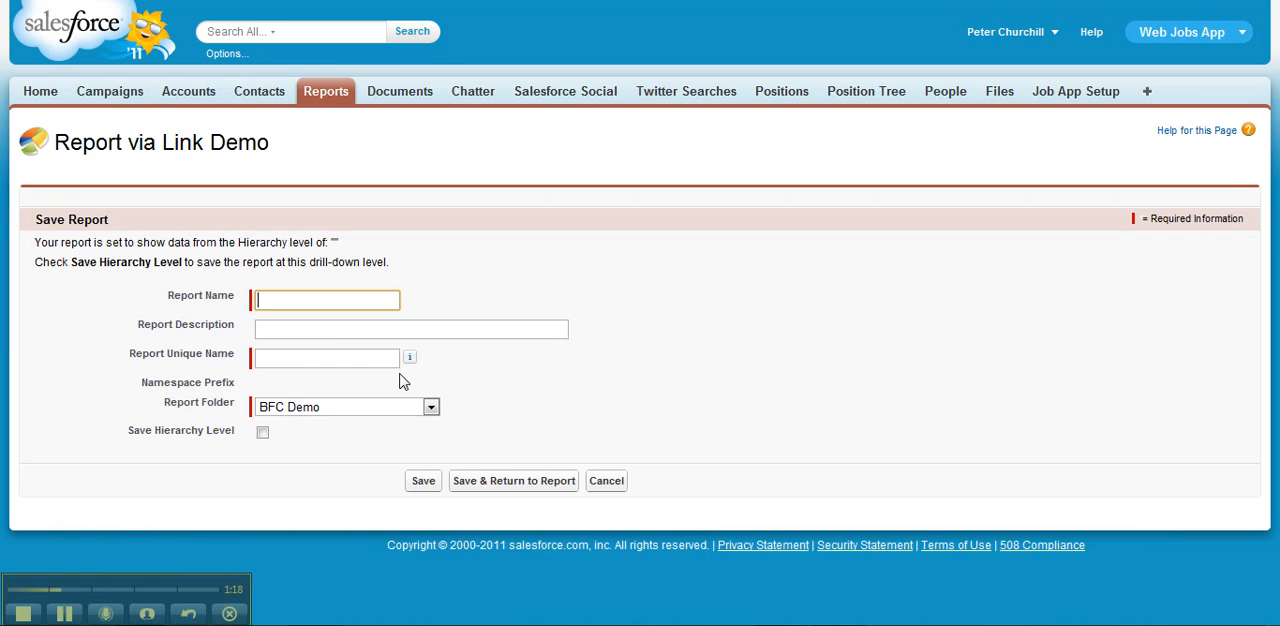
text(Report )
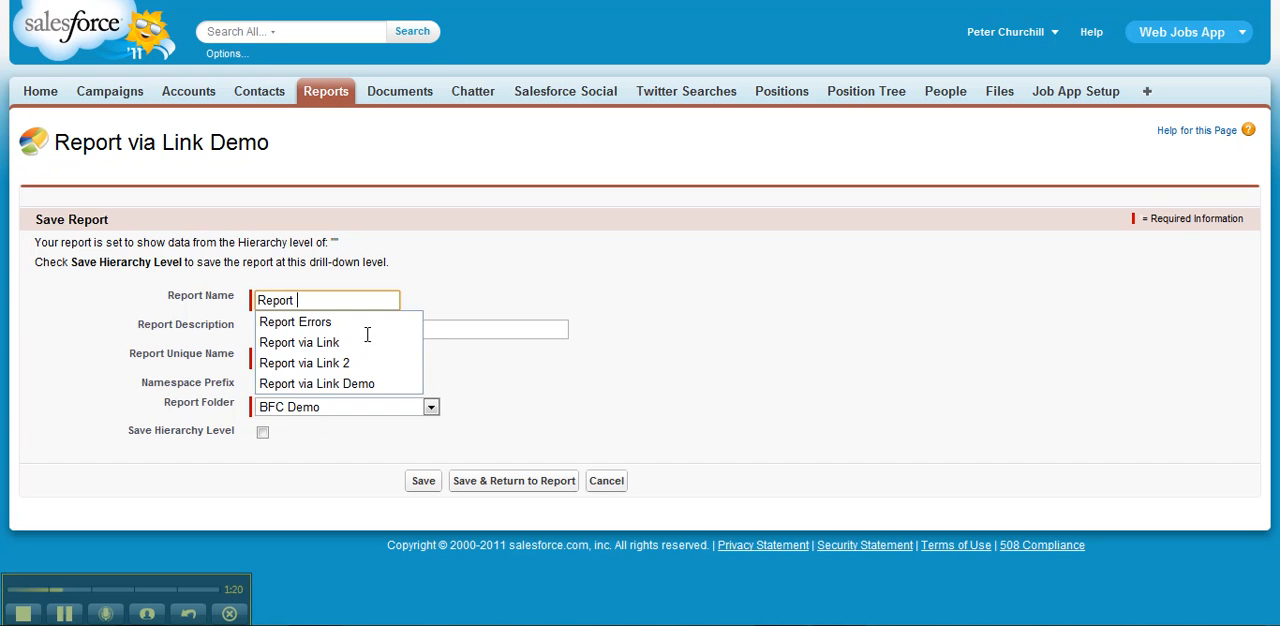
text(Link 3)
click(367, 334)
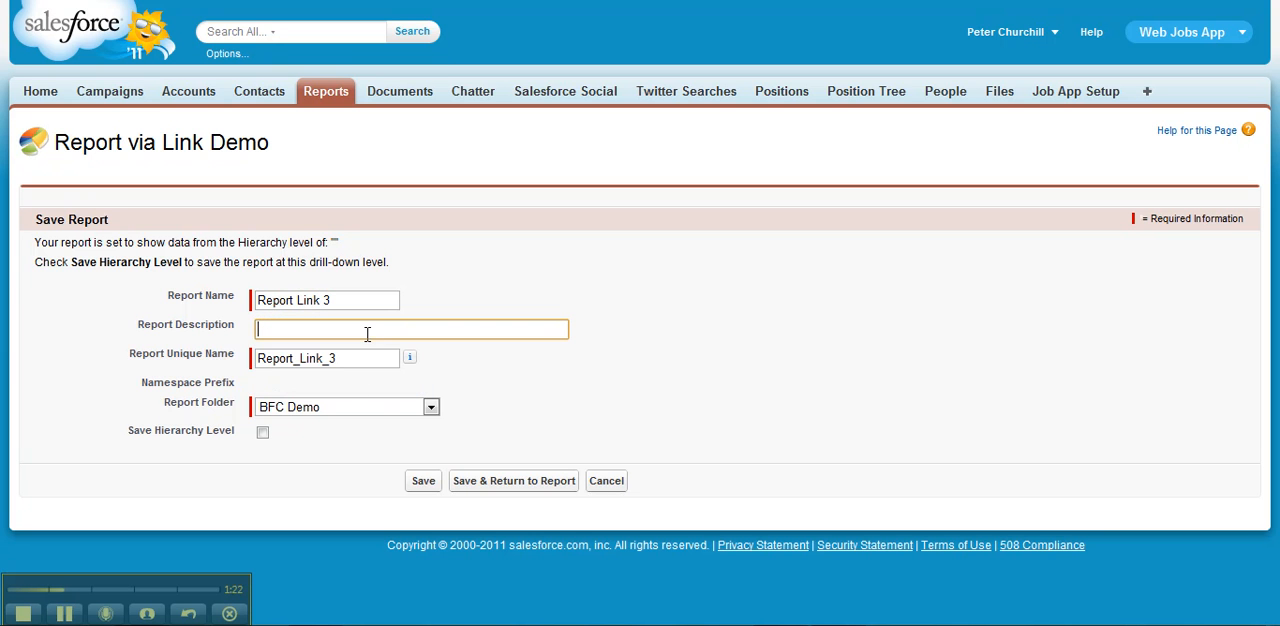
click(527, 483)
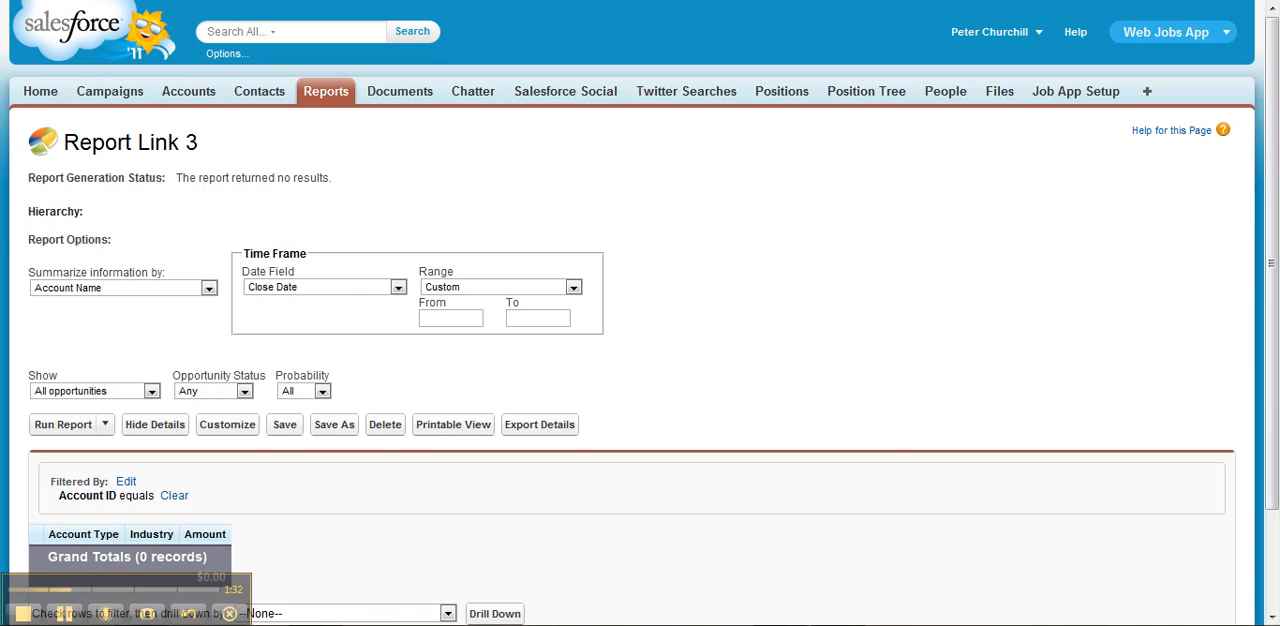
- Go to the setup area and open the Buttons and Links page for Accounts
click(985, 34)
click(969, 83)
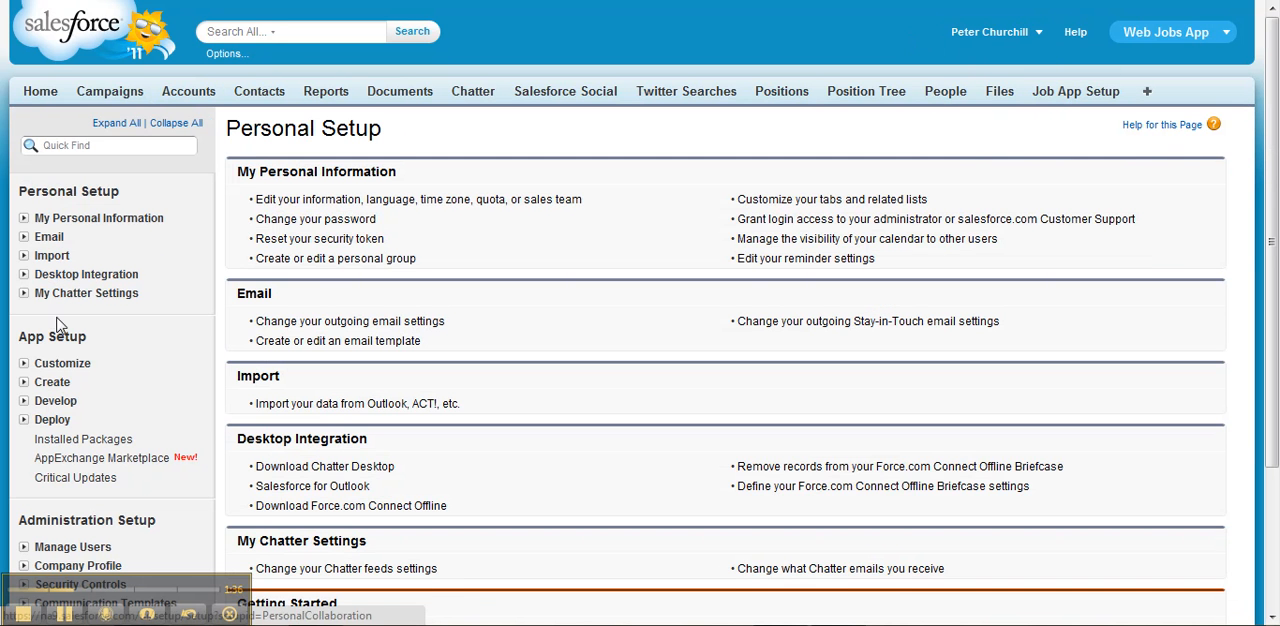
click(23, 364)
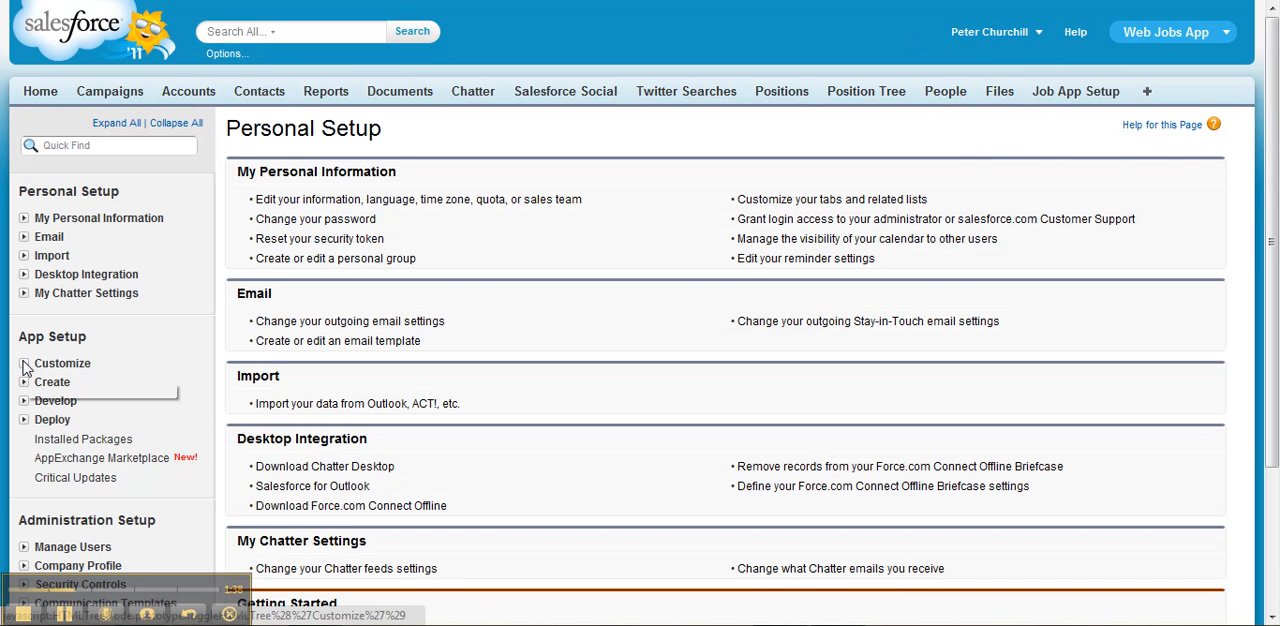
click(40, 476)
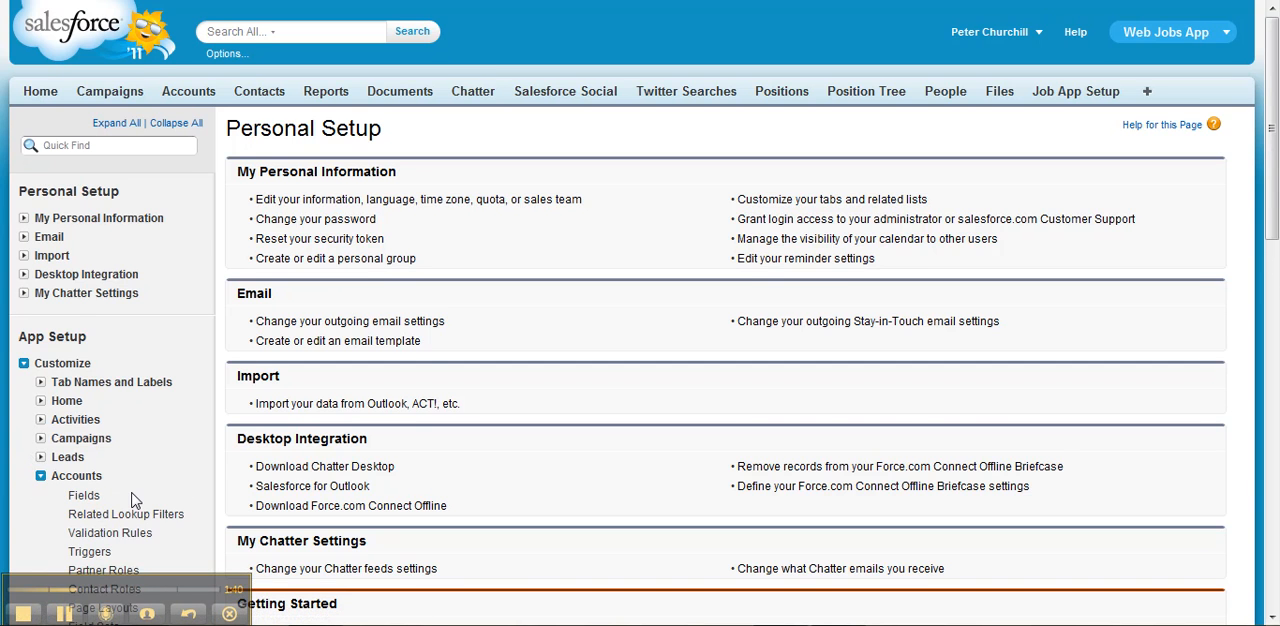
scroll(135, 500, down, 2)
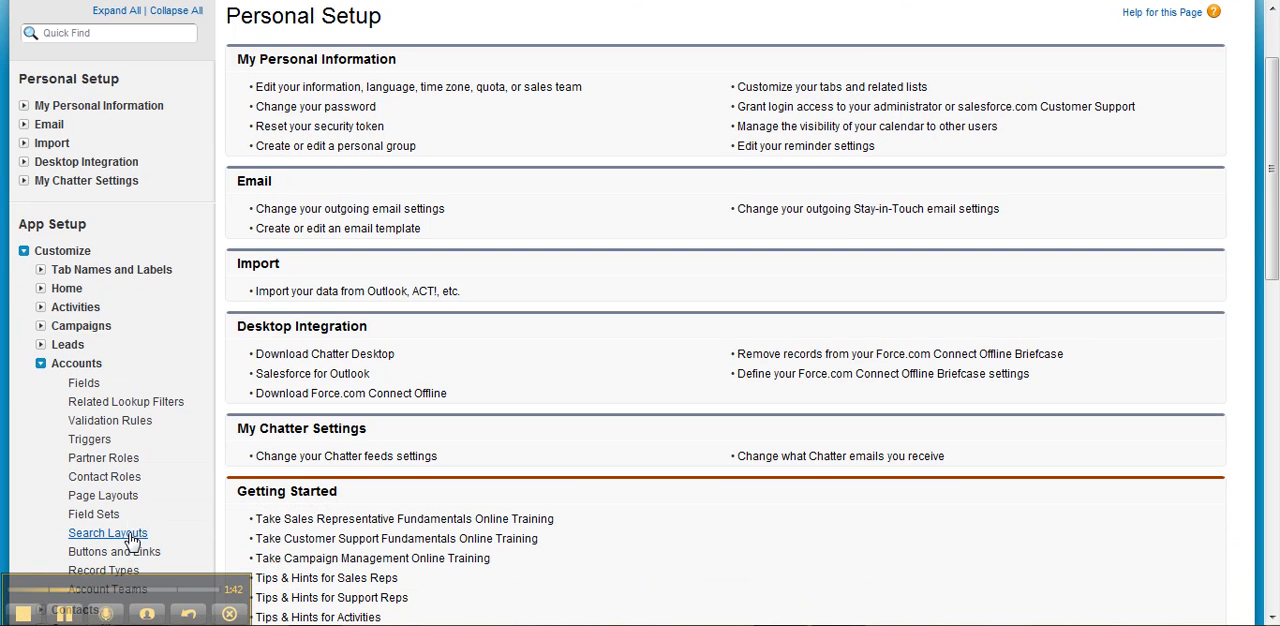
click(133, 550)
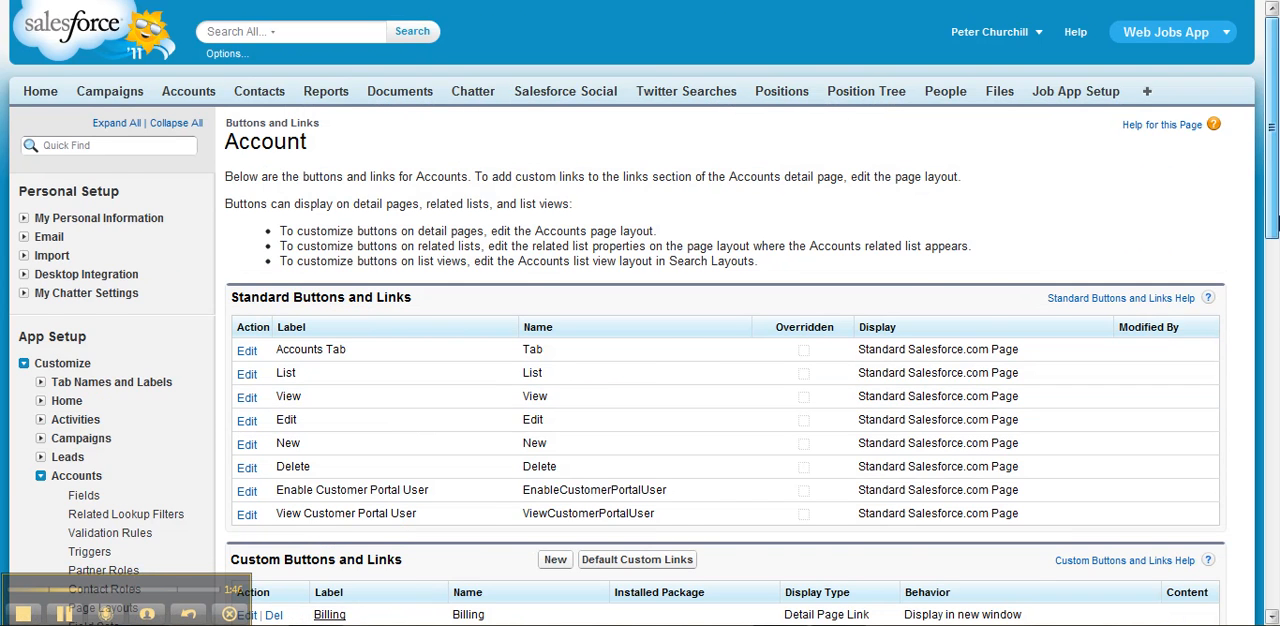
- Start a new custom Account button labelled Report Link, as a Detail Page Button with behavior Display in existing window with sidebar
scroll(700, 283, down, 4)
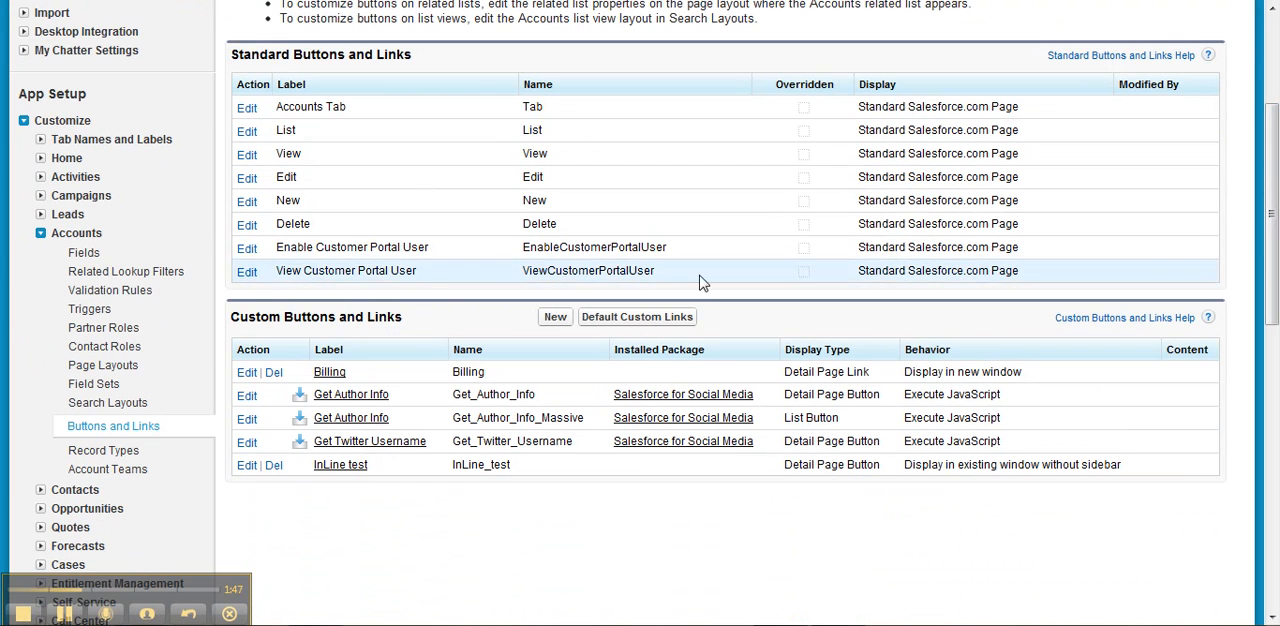
click(555, 318)
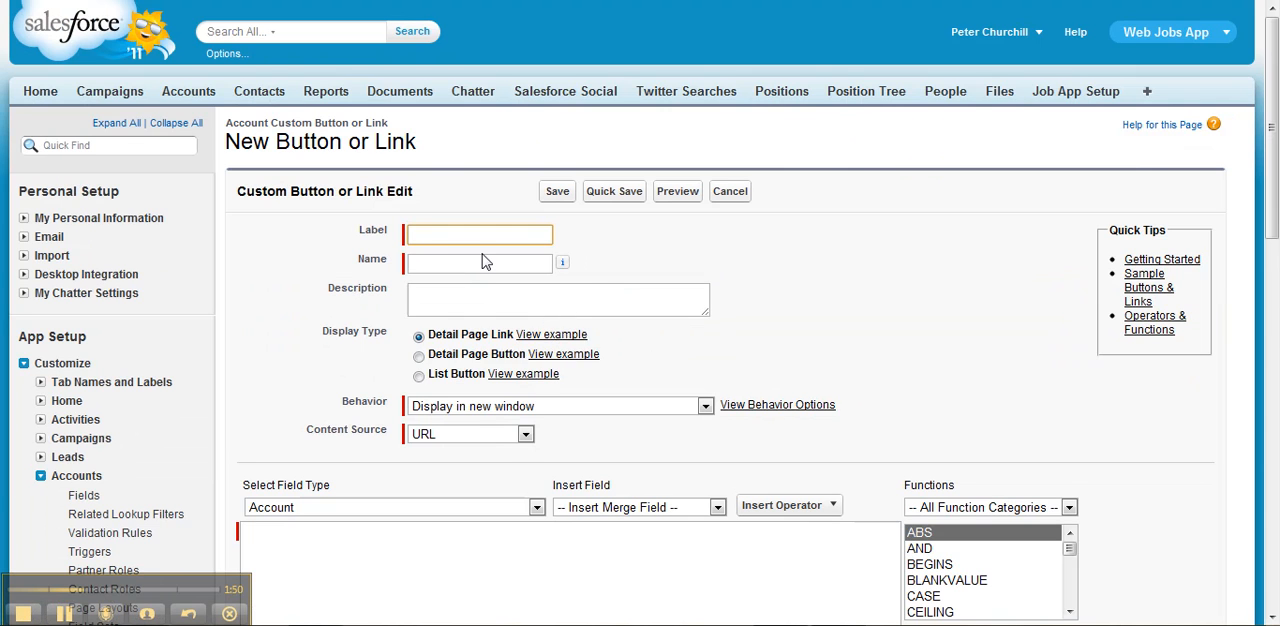
text(Report Link)
key(Tab)
click(419, 357)
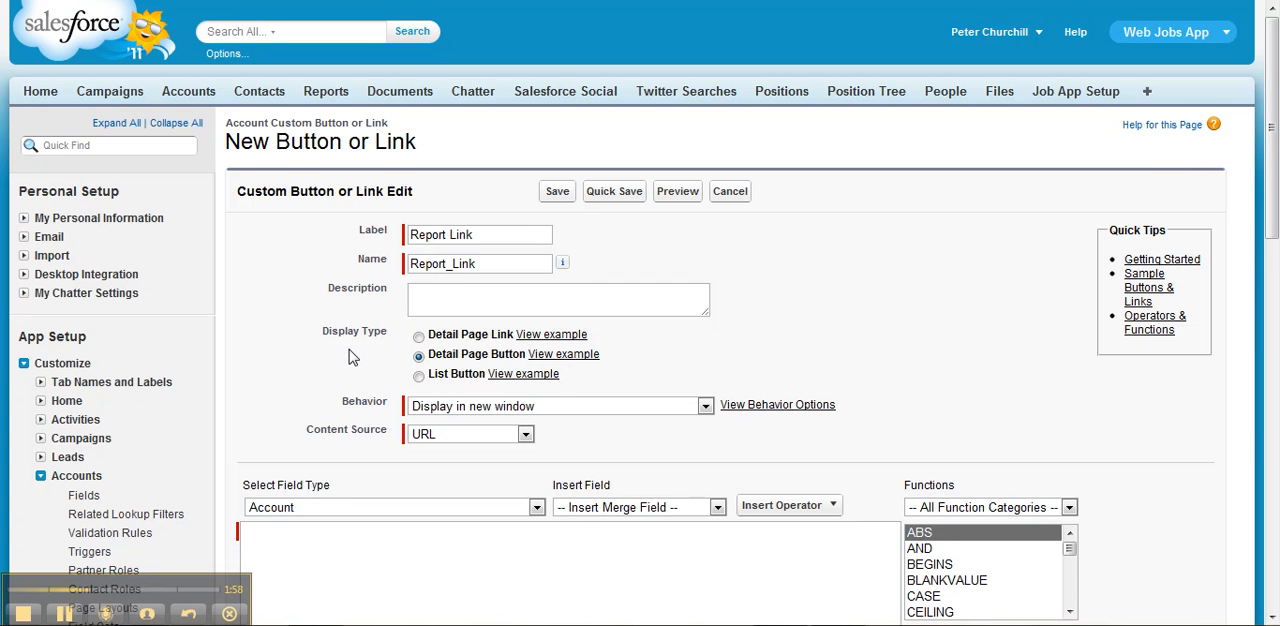
click(540, 407)
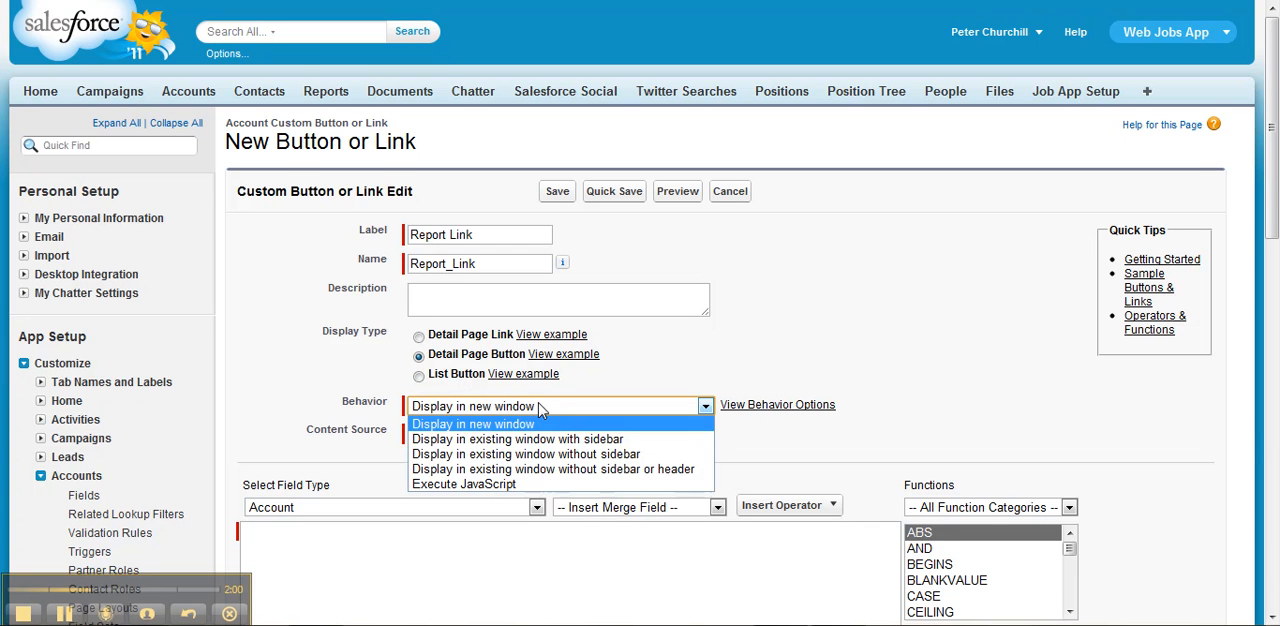
click(543, 440)
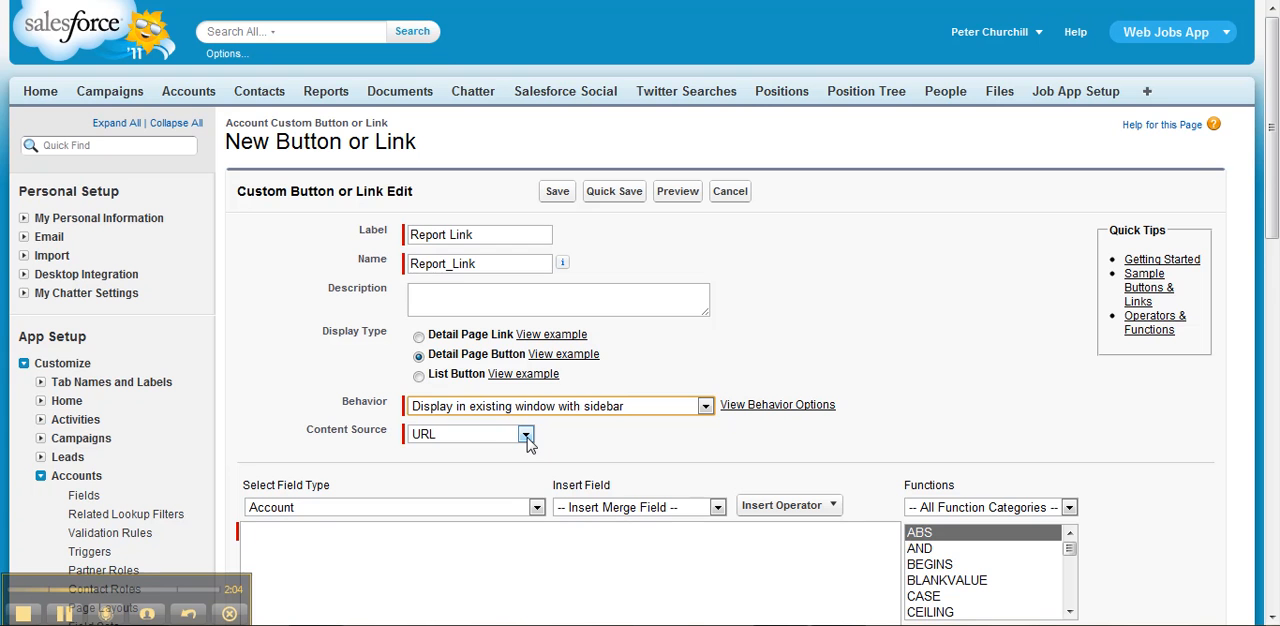
- Paste the report's URL as the button's content and shorten it to the relative path /00OE0000000GXYp
click(507, 541)
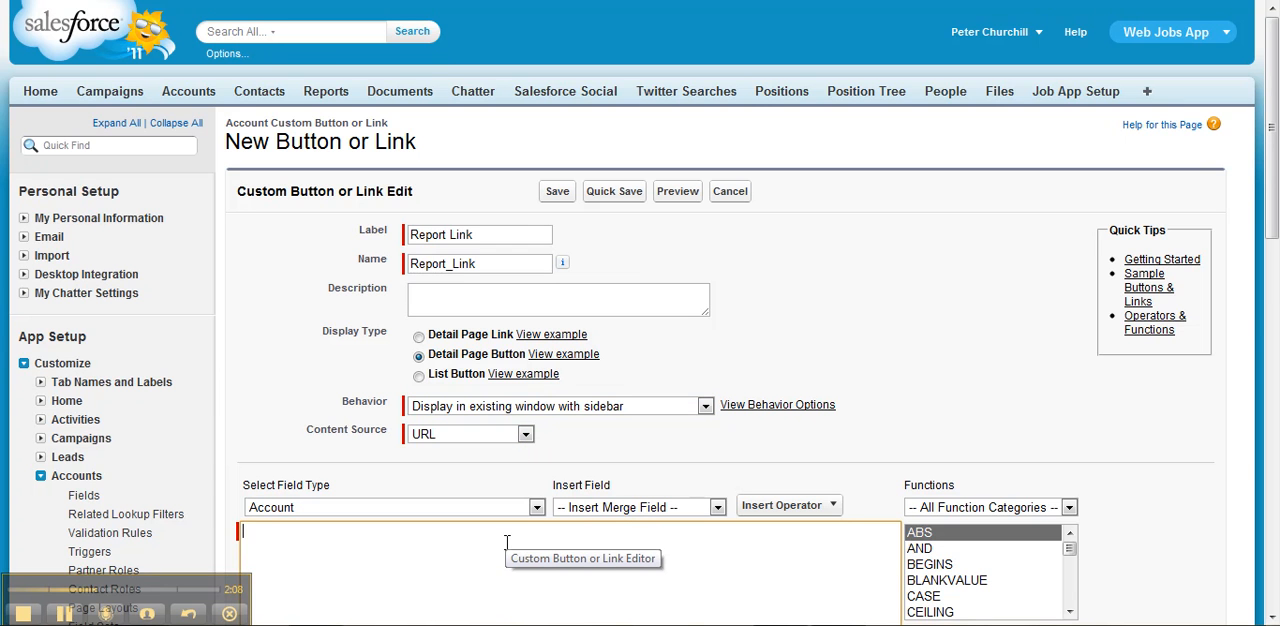
text(https://na9.salesforce.com/00OE0000000GXYp)
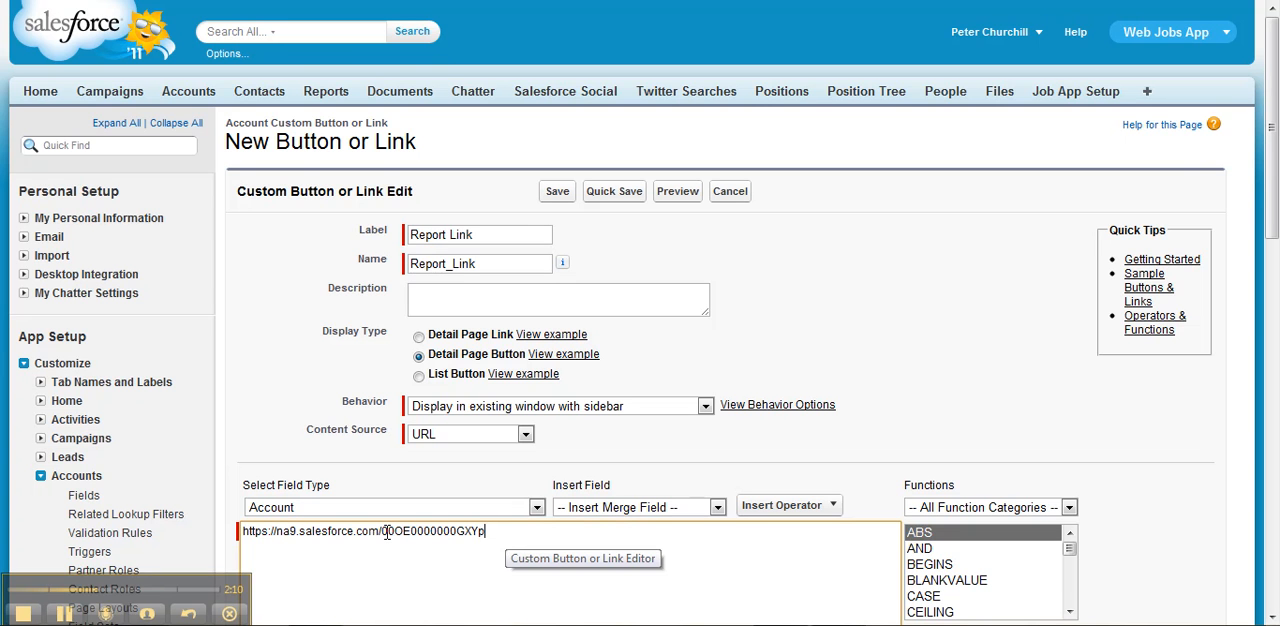
drag(381, 533, 244, 527)
key(Delete)
key(Delete)
text(/)
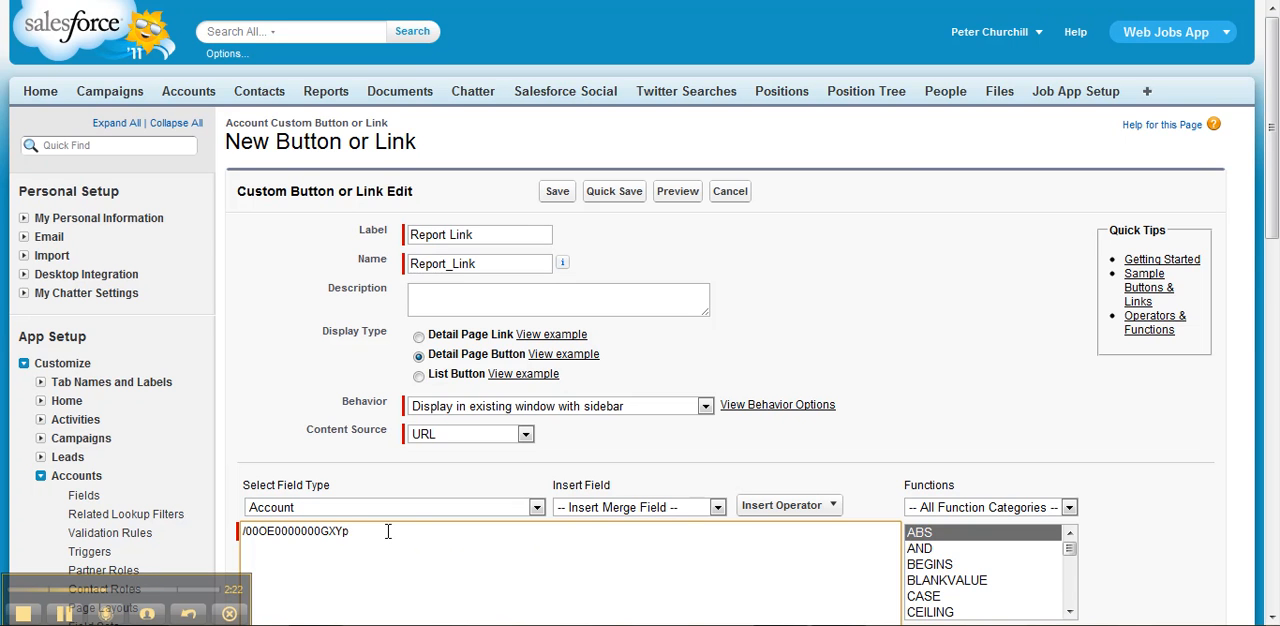
- Append ?pv0= and the Account ID merge field to the button's URL, then save the button and acknowledge the page layout notice
text(?pv0)
text(=)
click(624, 510)
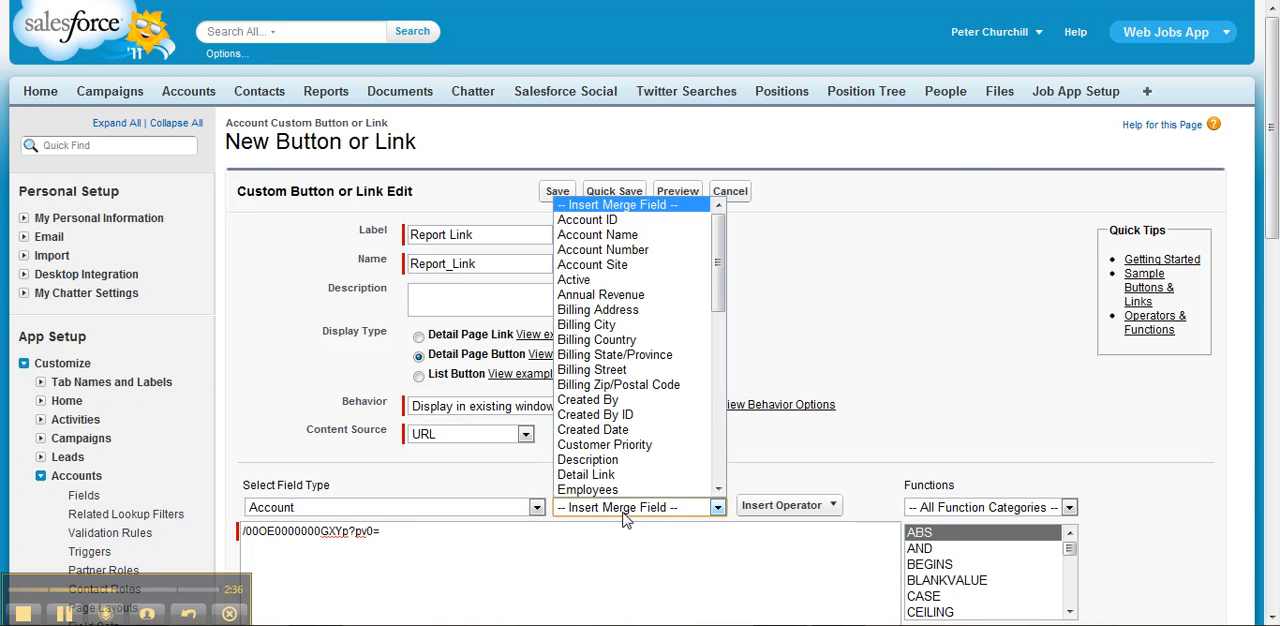
click(614, 221)
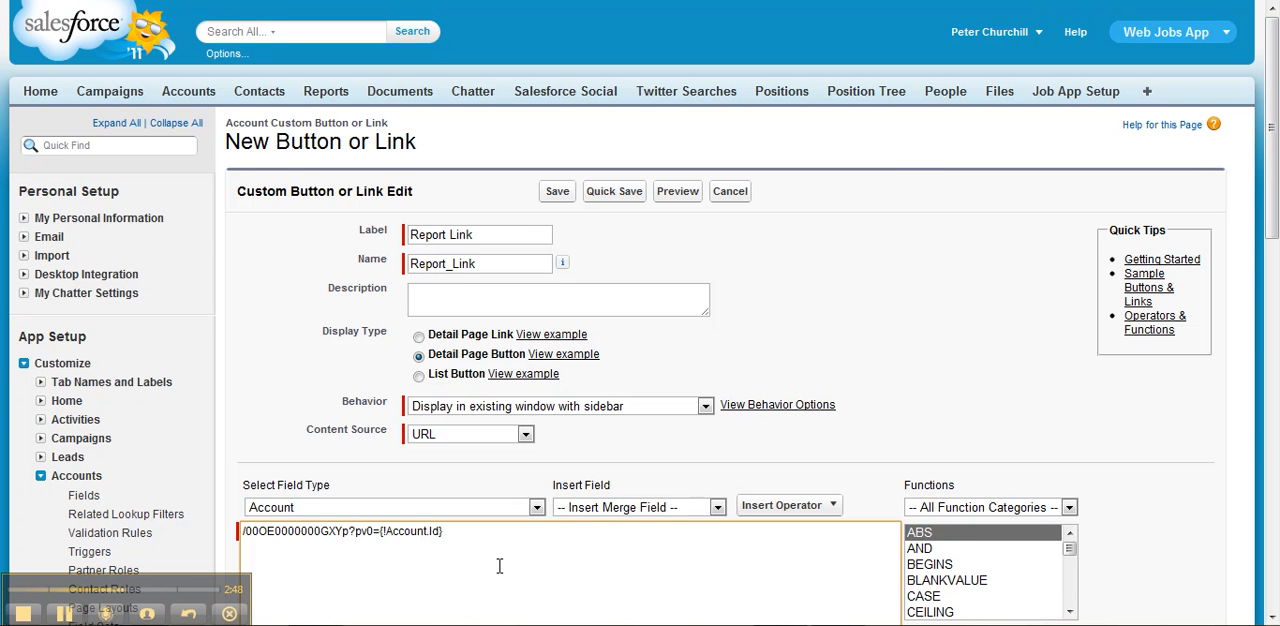
click(557, 193)
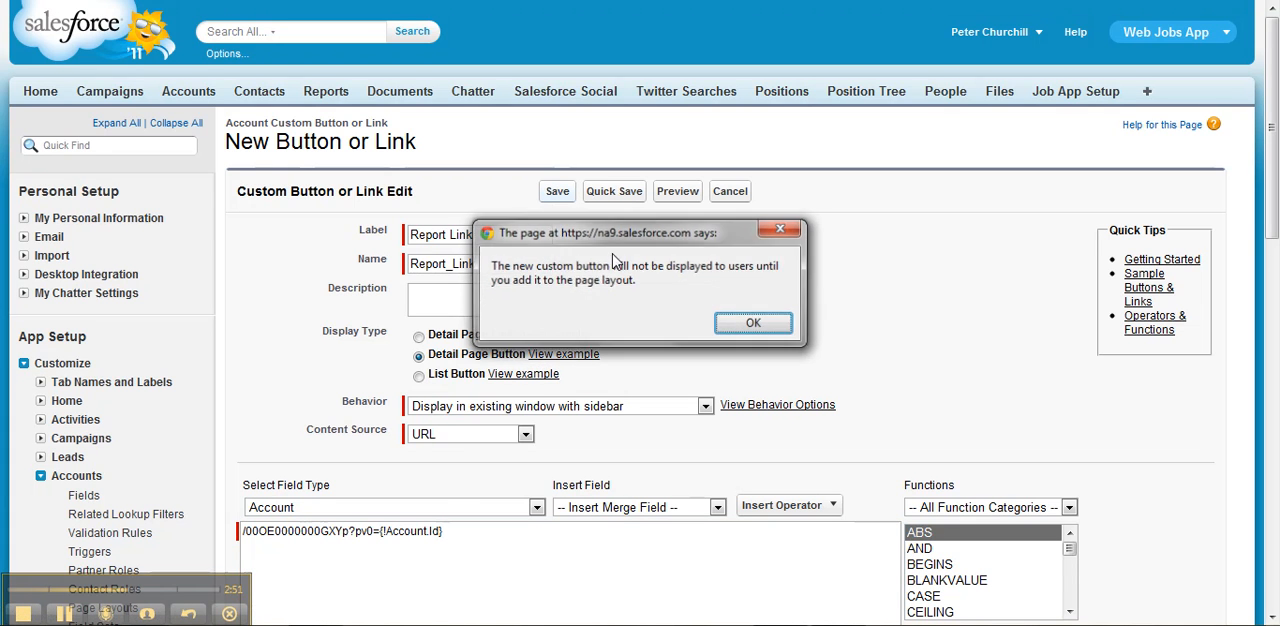
click(740, 325)
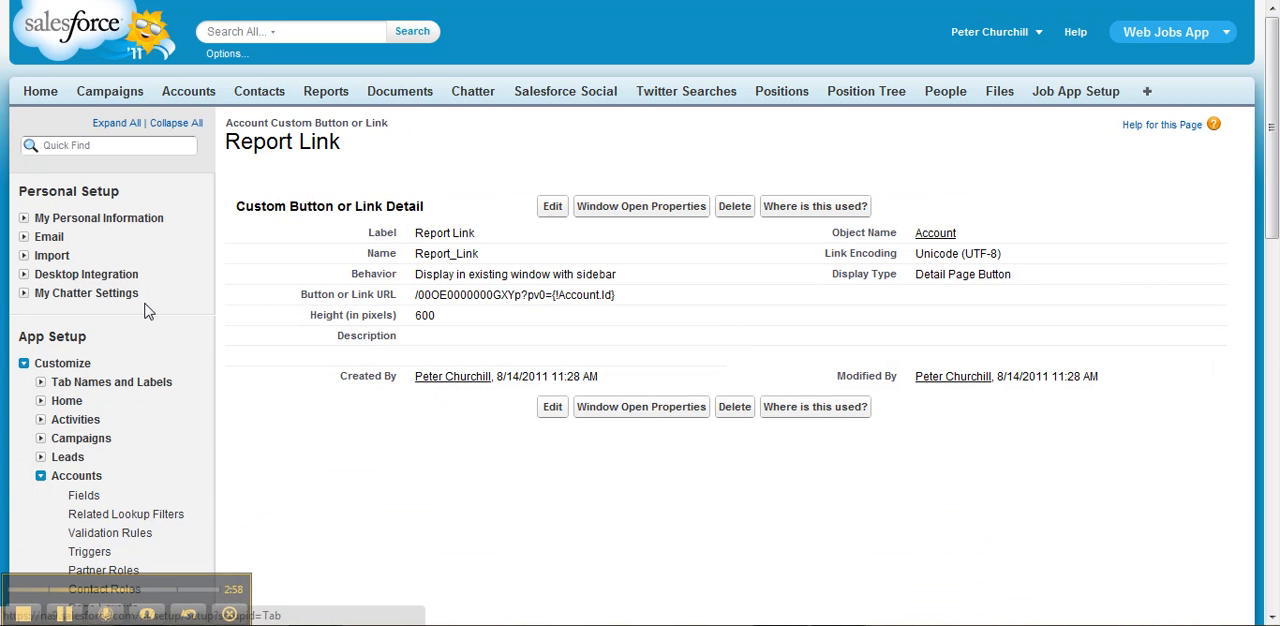
- From the Report Demo 1 account, edit the page layout to add the Report Link button to the custom buttons, and save it
click(201, 90)
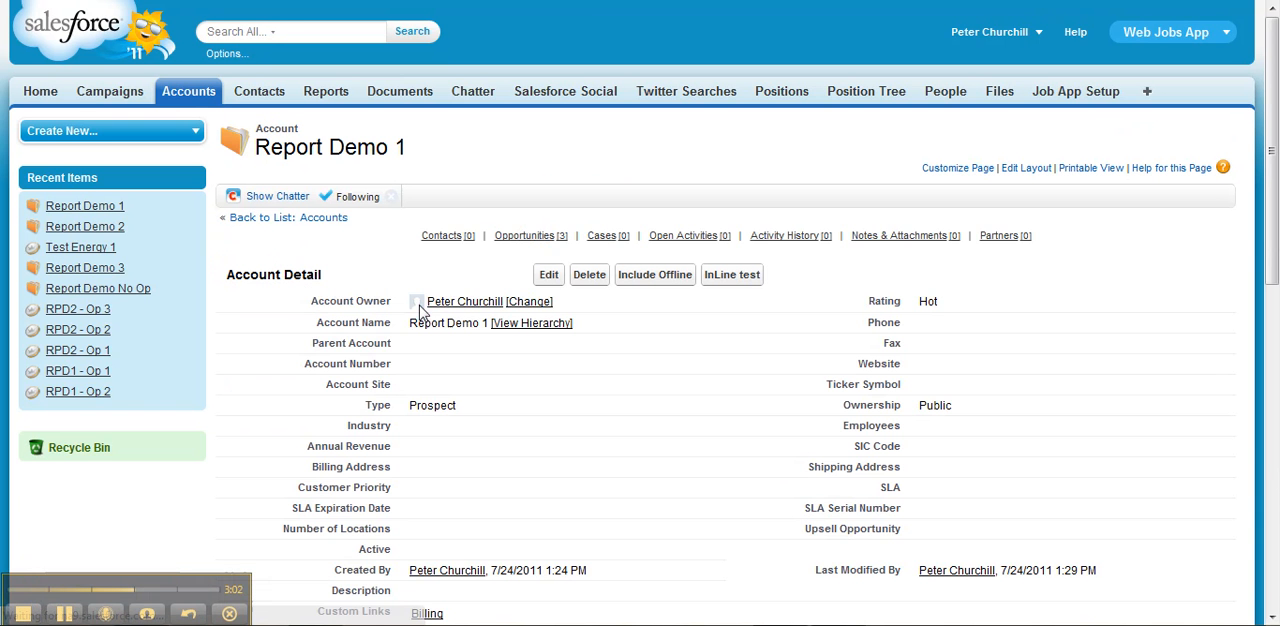
click(1027, 170)
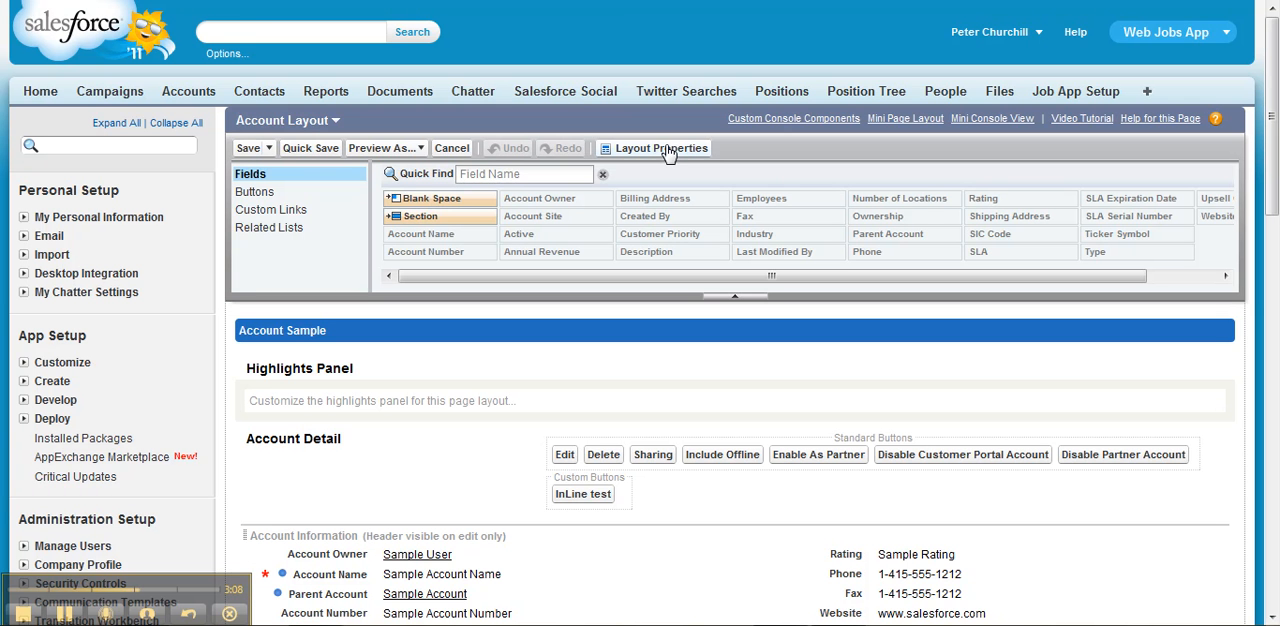
click(266, 195)
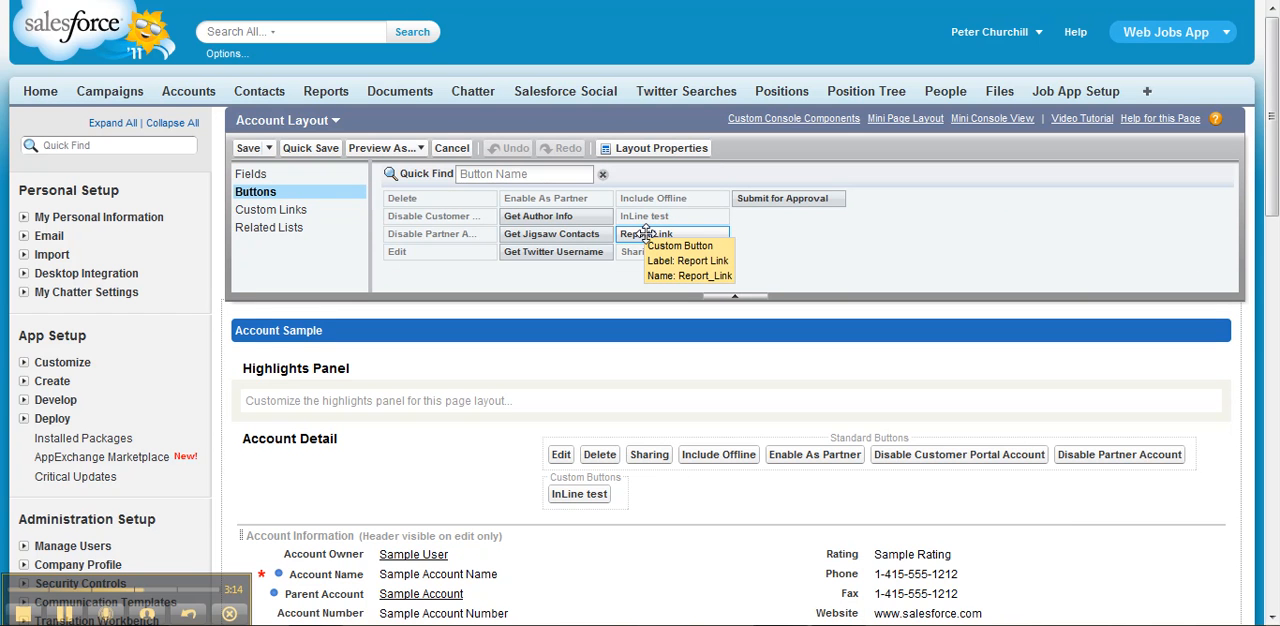
drag(645, 233, 626, 492)
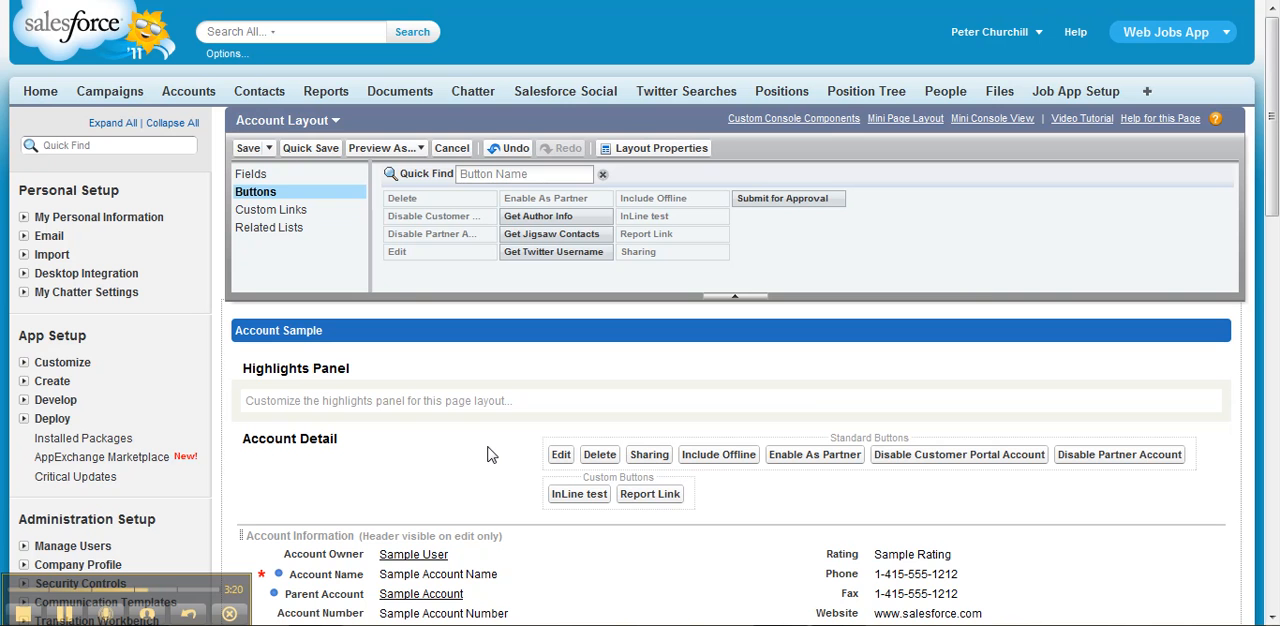
click(247, 149)
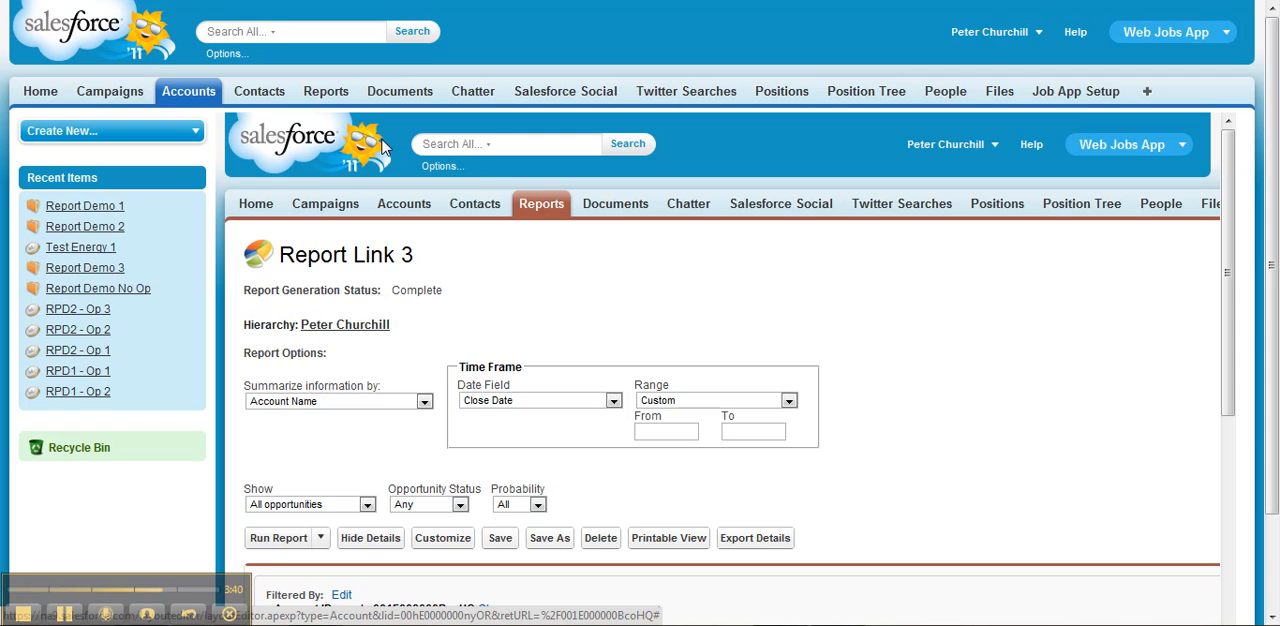
- Open Setup in a new browser tab and go to the Buttons and Links page for Accounts
click(970, 36)
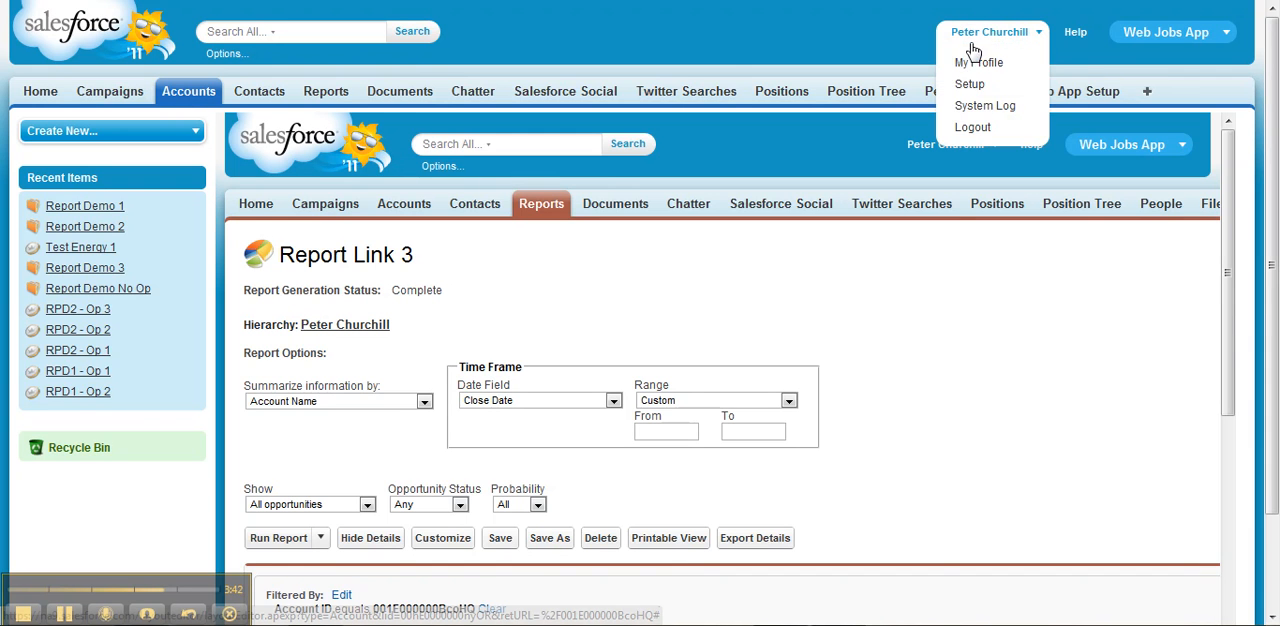
right_click(978, 83)
click(992, 92)
key(ctrl+Tab)
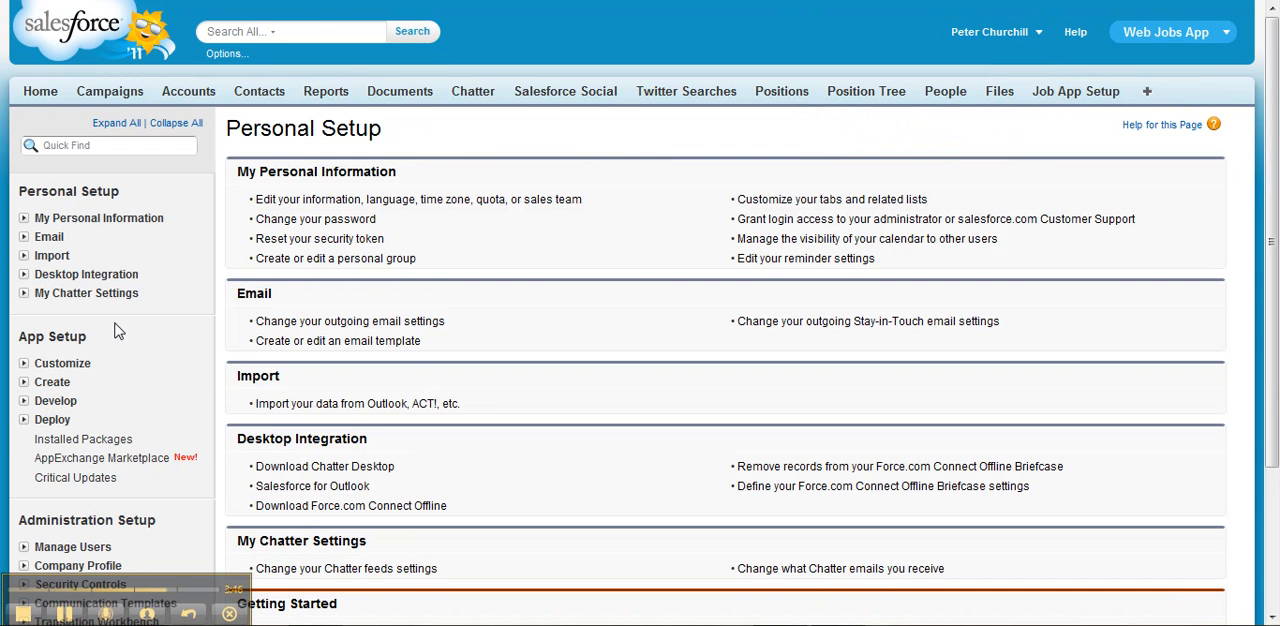
click(24, 364)
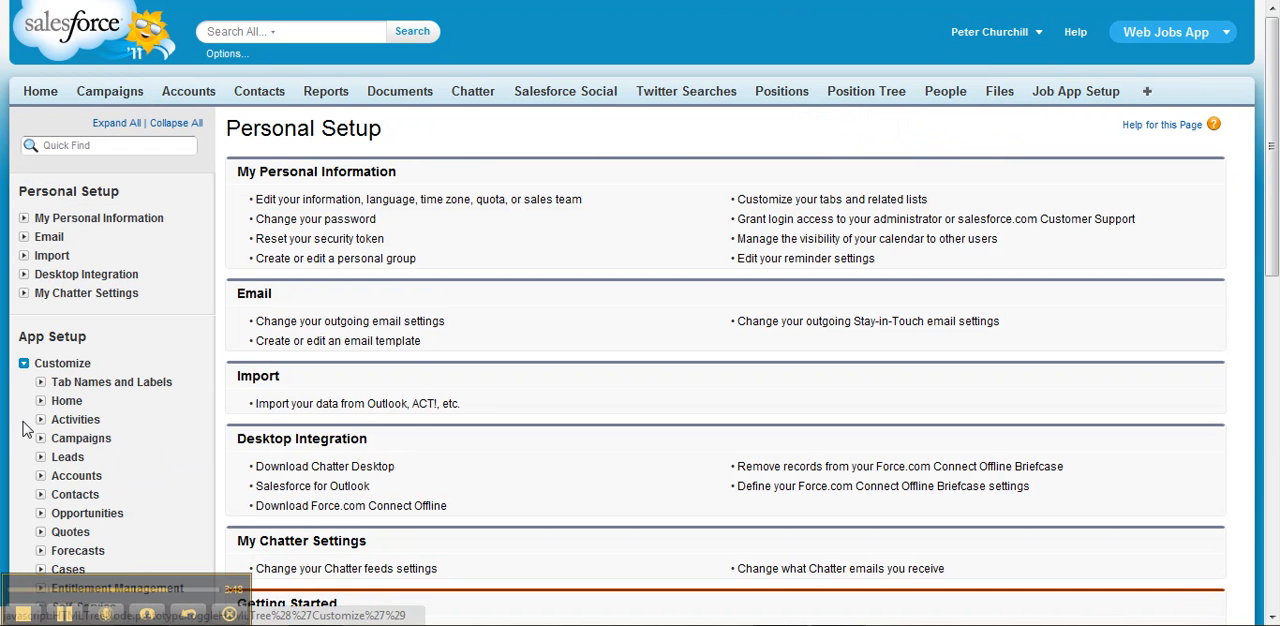
click(40, 476)
scroll(83, 503, down, 5)
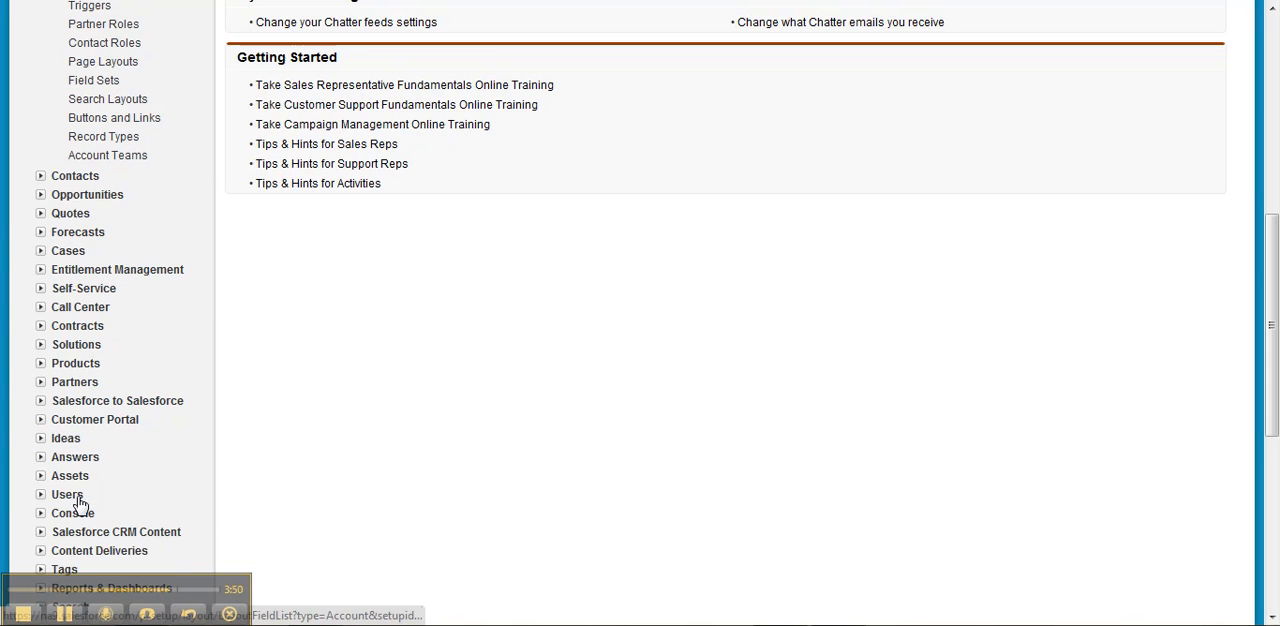
click(144, 121)
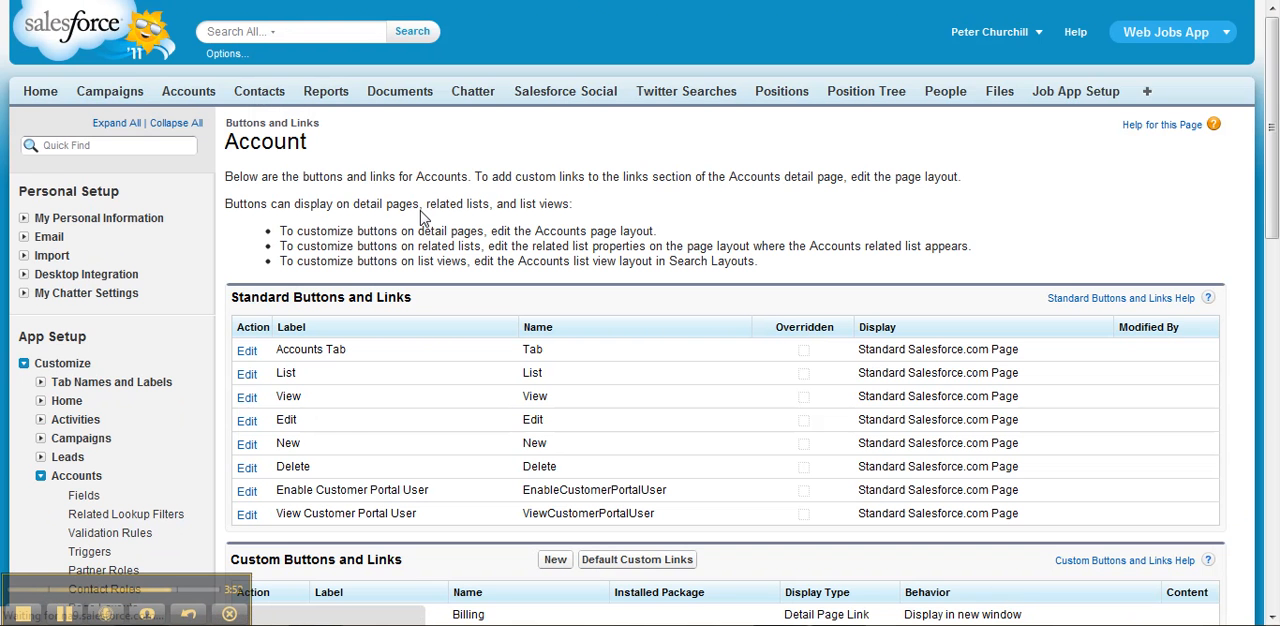
- Edit the Report Link custom button to use the behavior Display in existing window without sidebar or header, and save it
scroll(398, 296, down, 5)
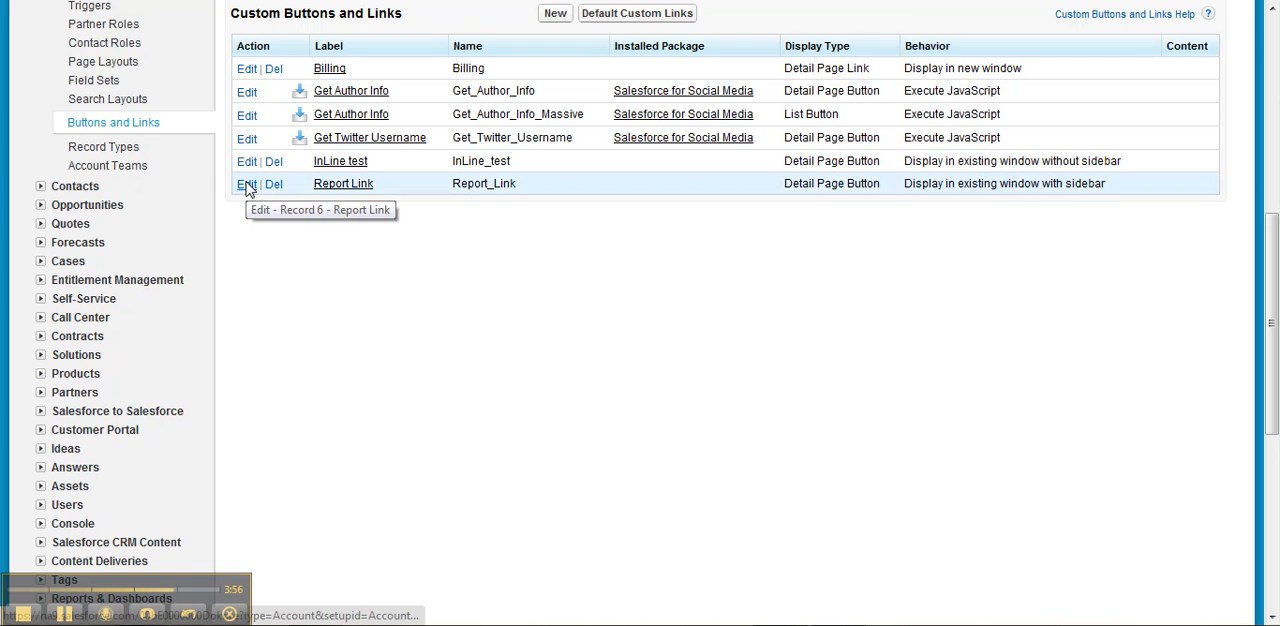
click(246, 185)
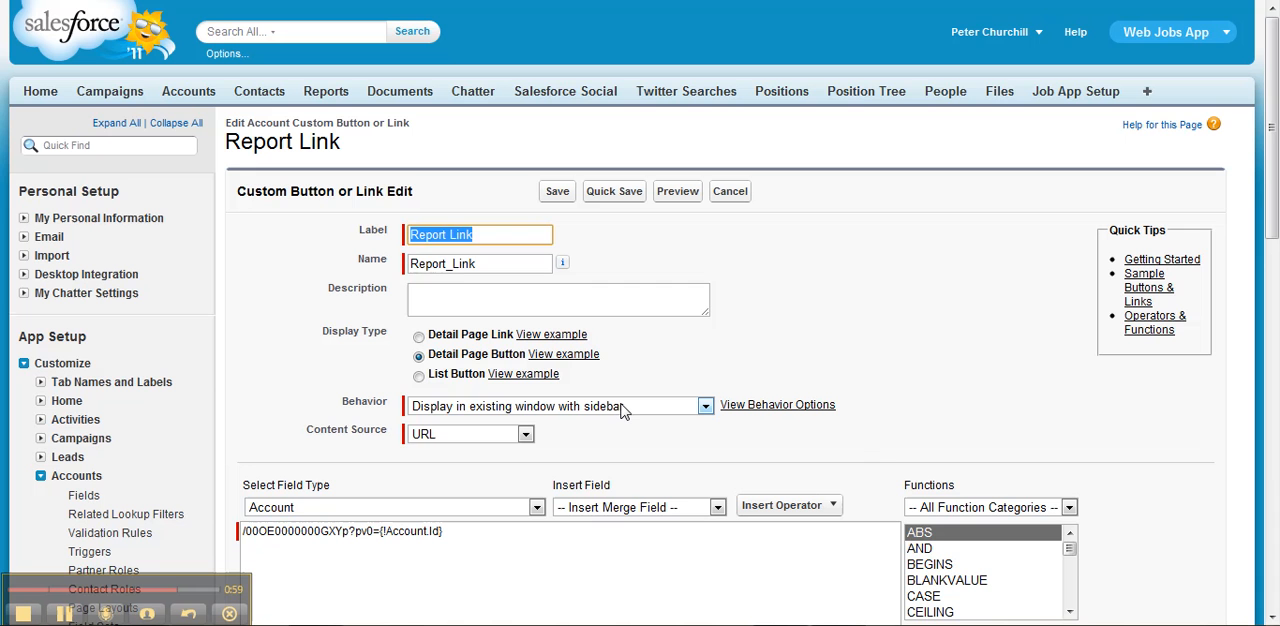
click(624, 411)
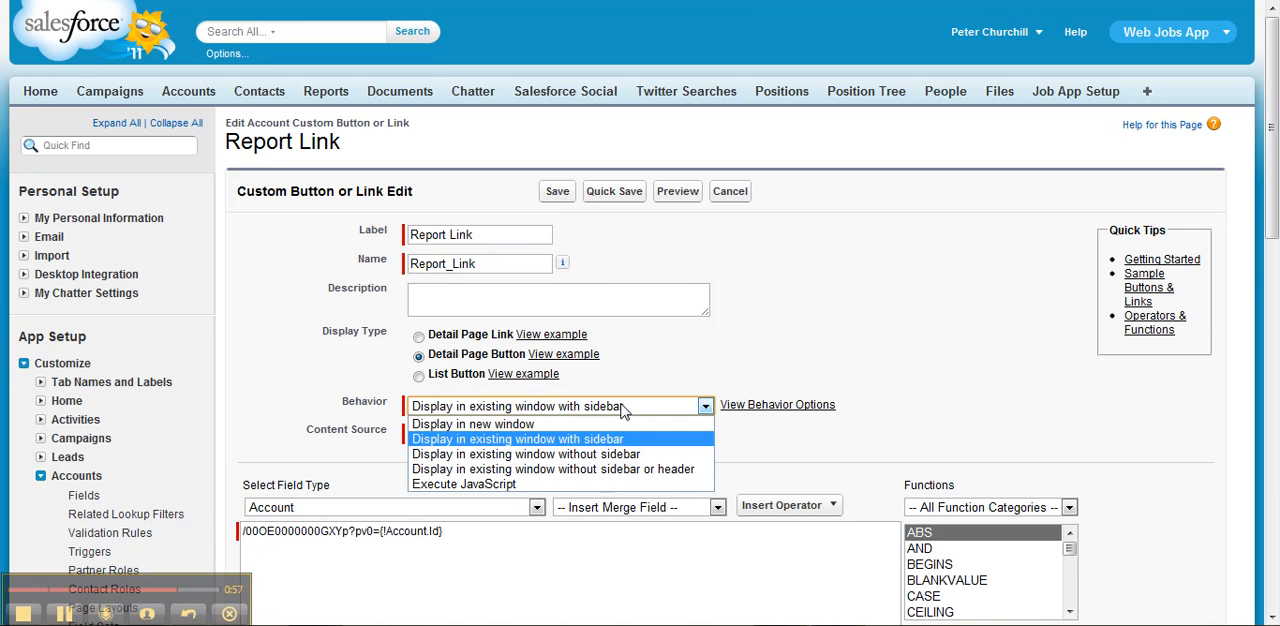
click(616, 469)
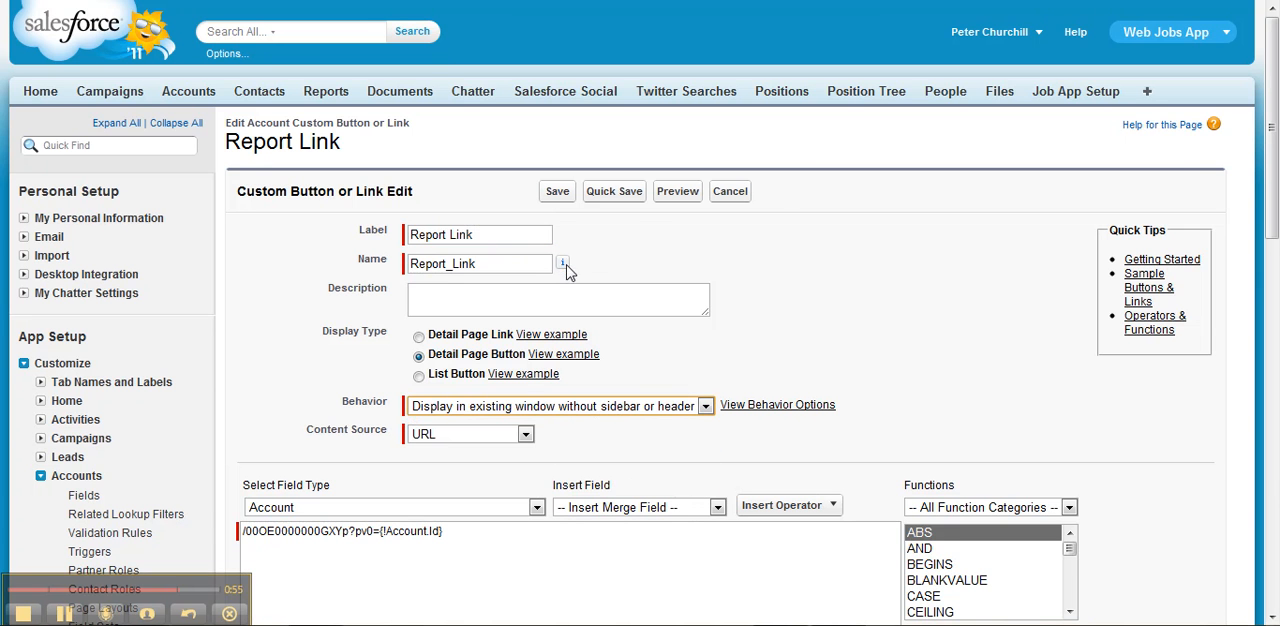
click(555, 190)
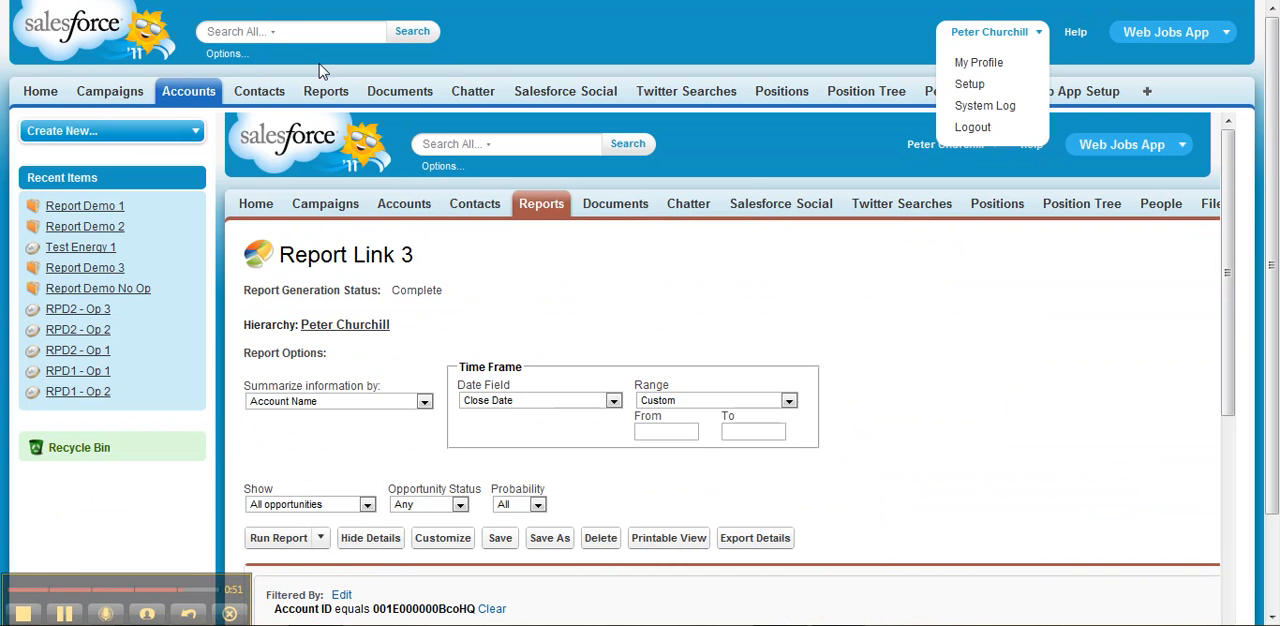
- Reopen the Report Demo 1 account, run its Report Link button and examine the filtered opportunities report
click(186, 88)
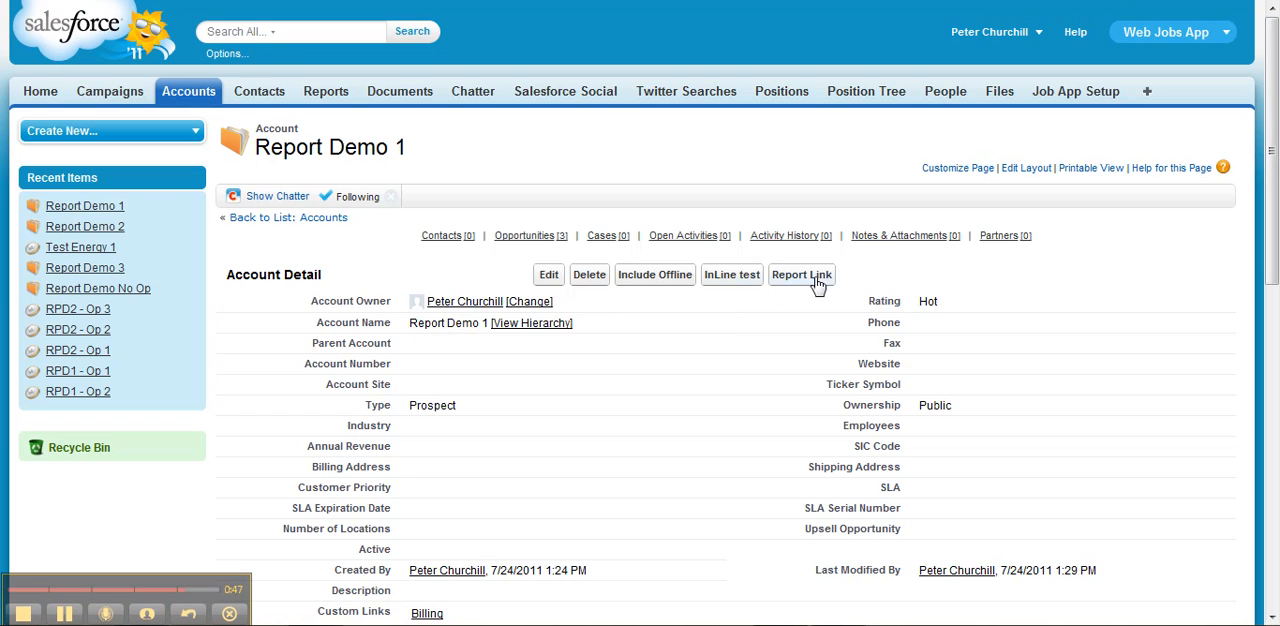
click(801, 275)
drag(1274, 156, 1274, 311)
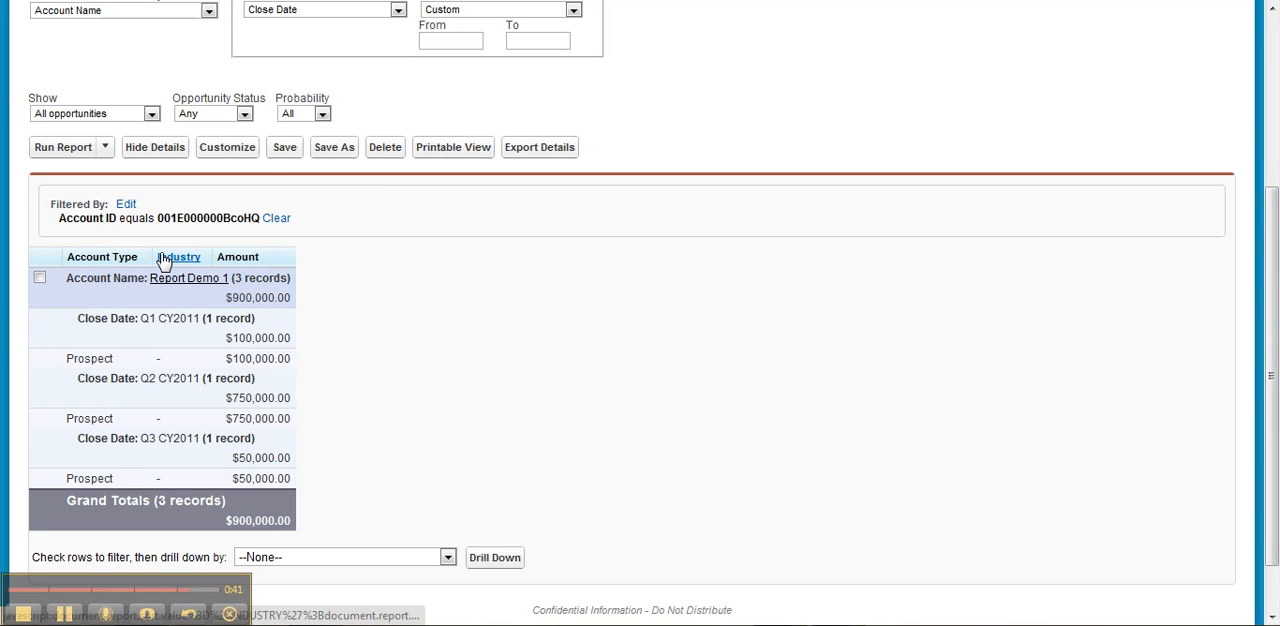